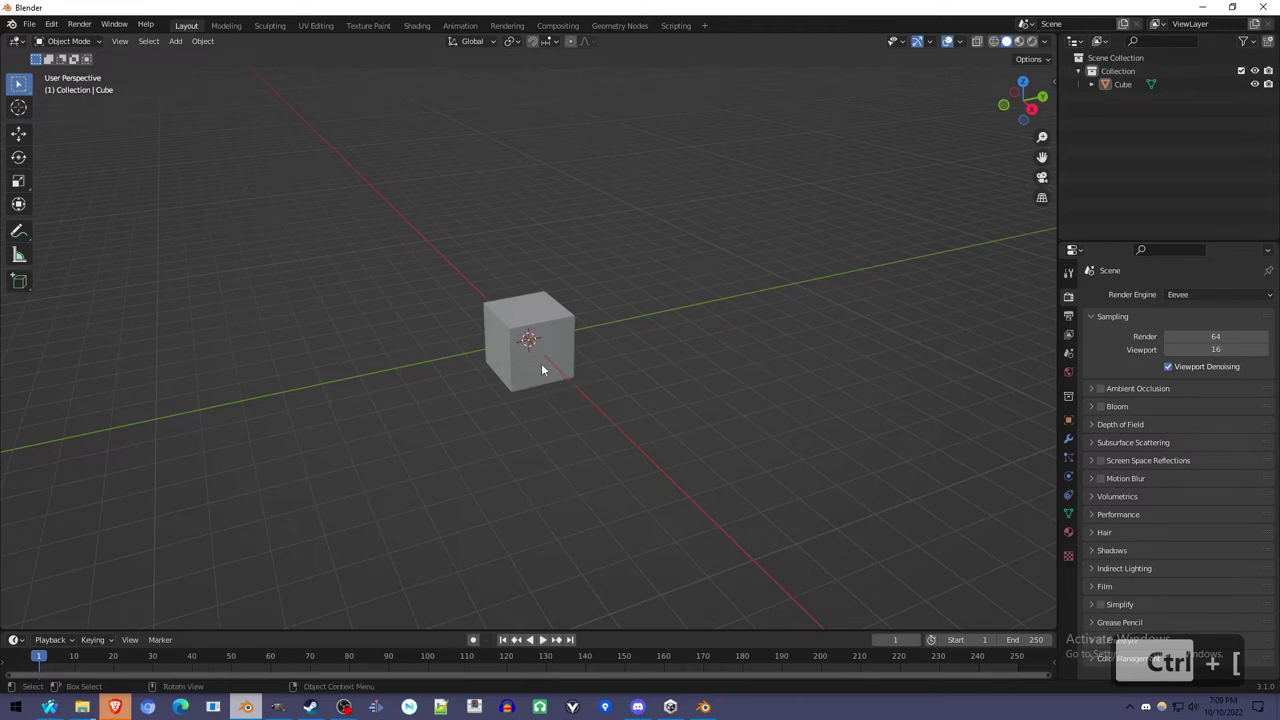
# Scale the cube's mesh by 0.5 along Z and 0.5 along X to form an elongated block
pyautogui.click(557, 356)
pyautogui.press('Tab')
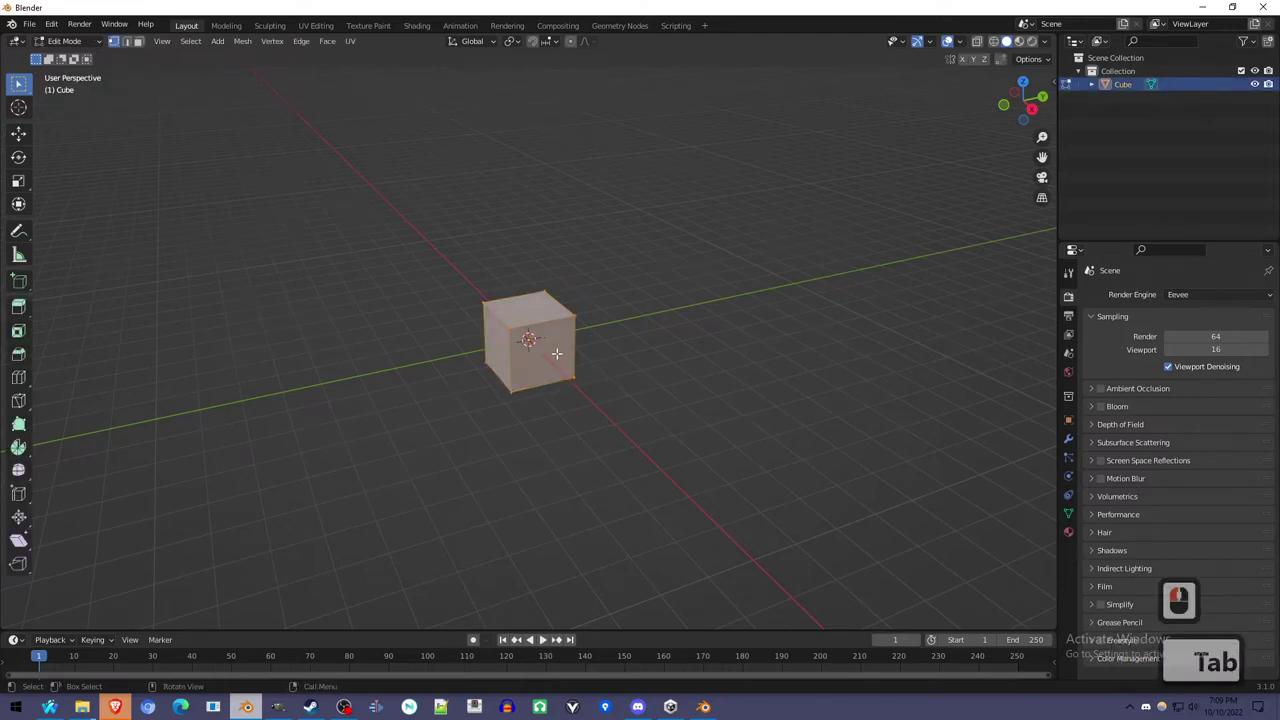
pyautogui.scroll(4, 560, 360)
pyautogui.write('sz')
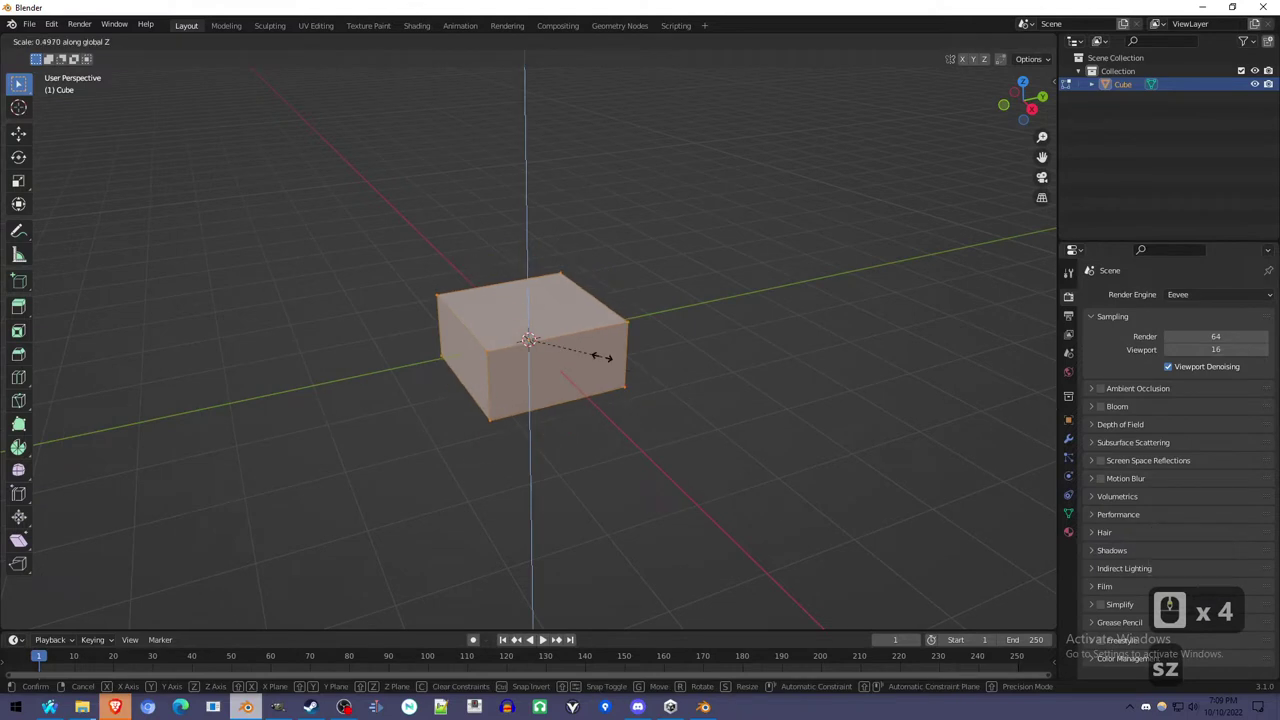
pyautogui.write('.5')
pyautogui.press('Return')
pyautogui.press('s')
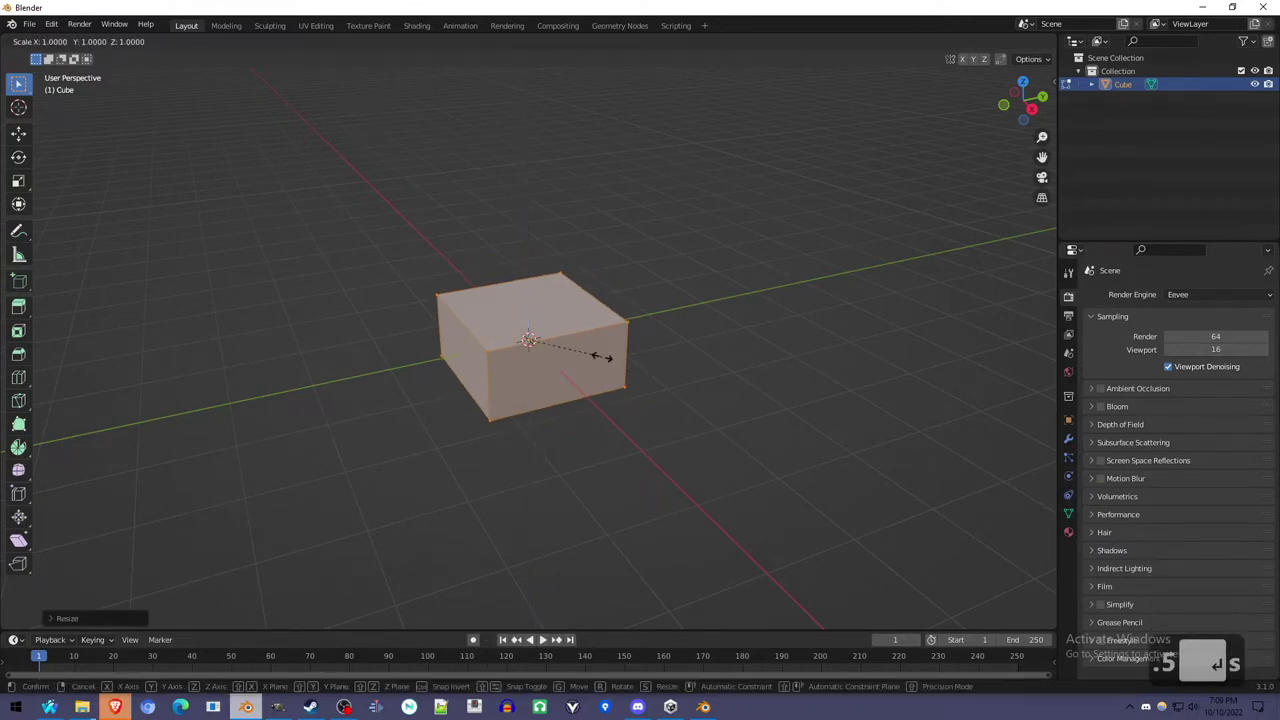
pyautogui.write('yx.5')
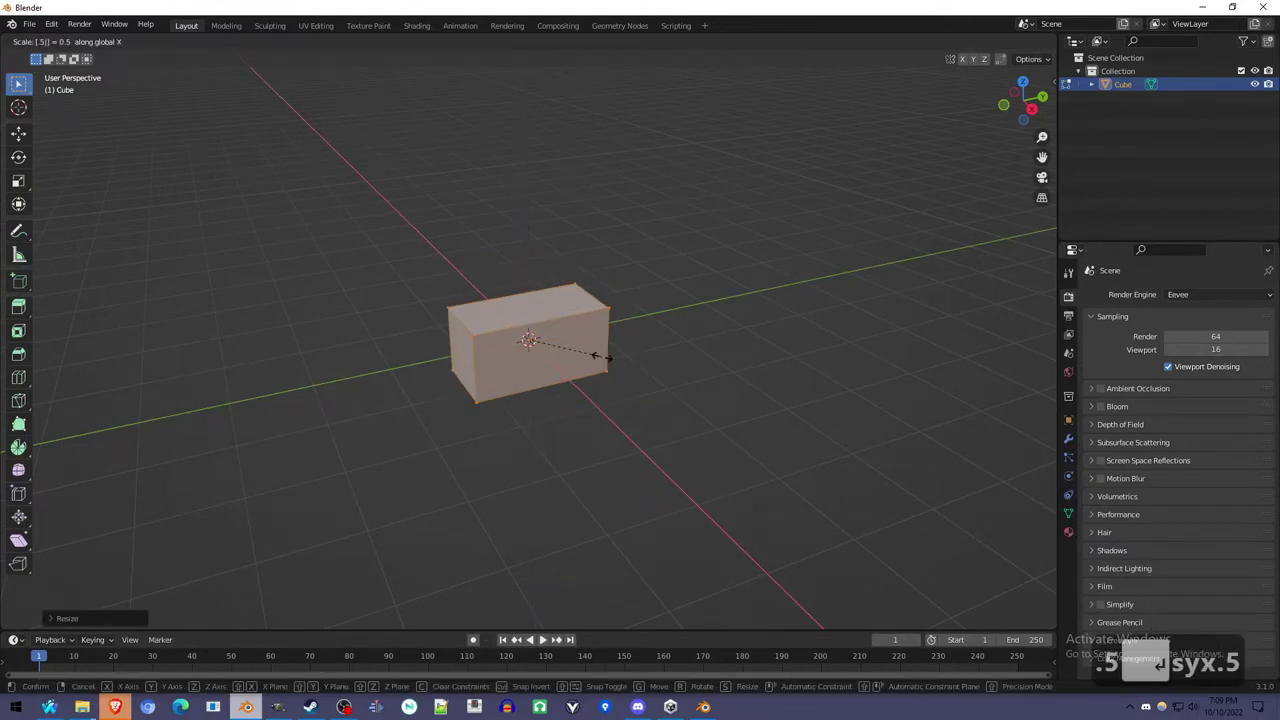
pyautogui.press('Return')
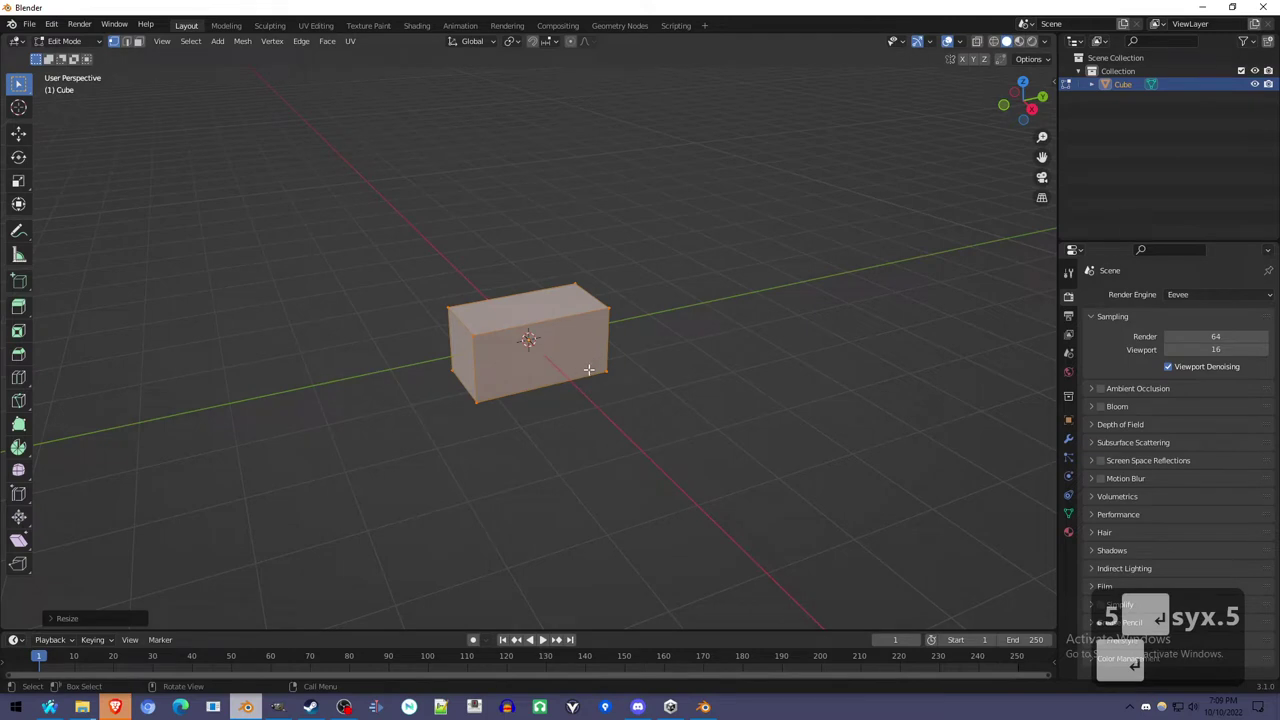
# Bevel all edges of the block by about 0.13 m with one segment and return to Object Mode
pyautogui.hotkey('ctrl', 'b')
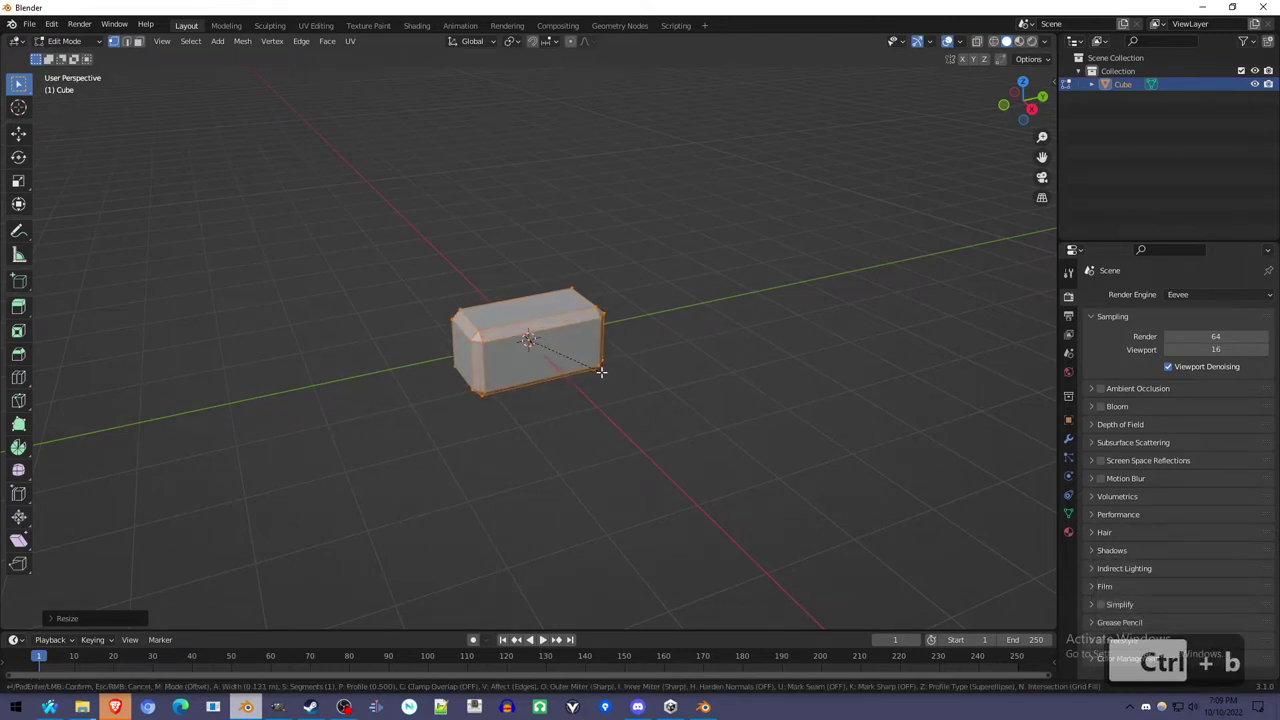
pyautogui.click(600, 370)
pyautogui.press('Tab')
pyautogui.scroll(3, 616, 350)
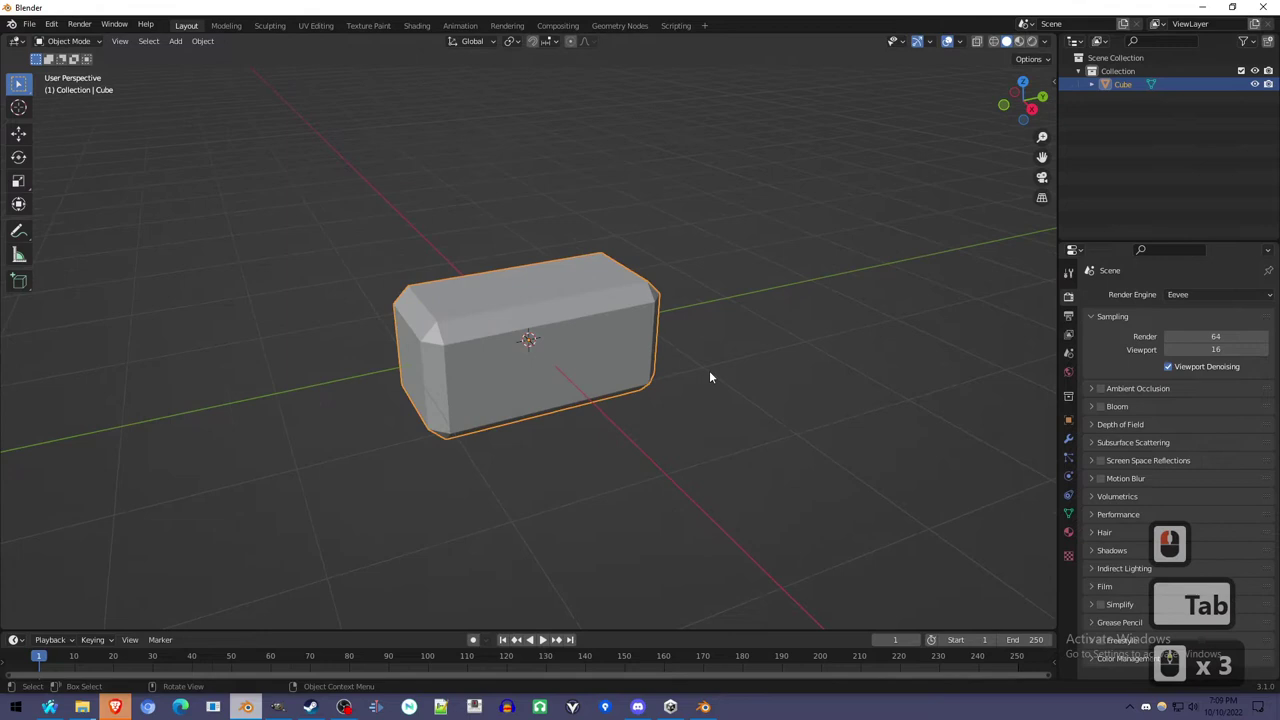
# Add an Array modifier to the beveled block
pyautogui.click(1068, 438)
pyautogui.click(1126, 294)
pyautogui.click(1018, 332)
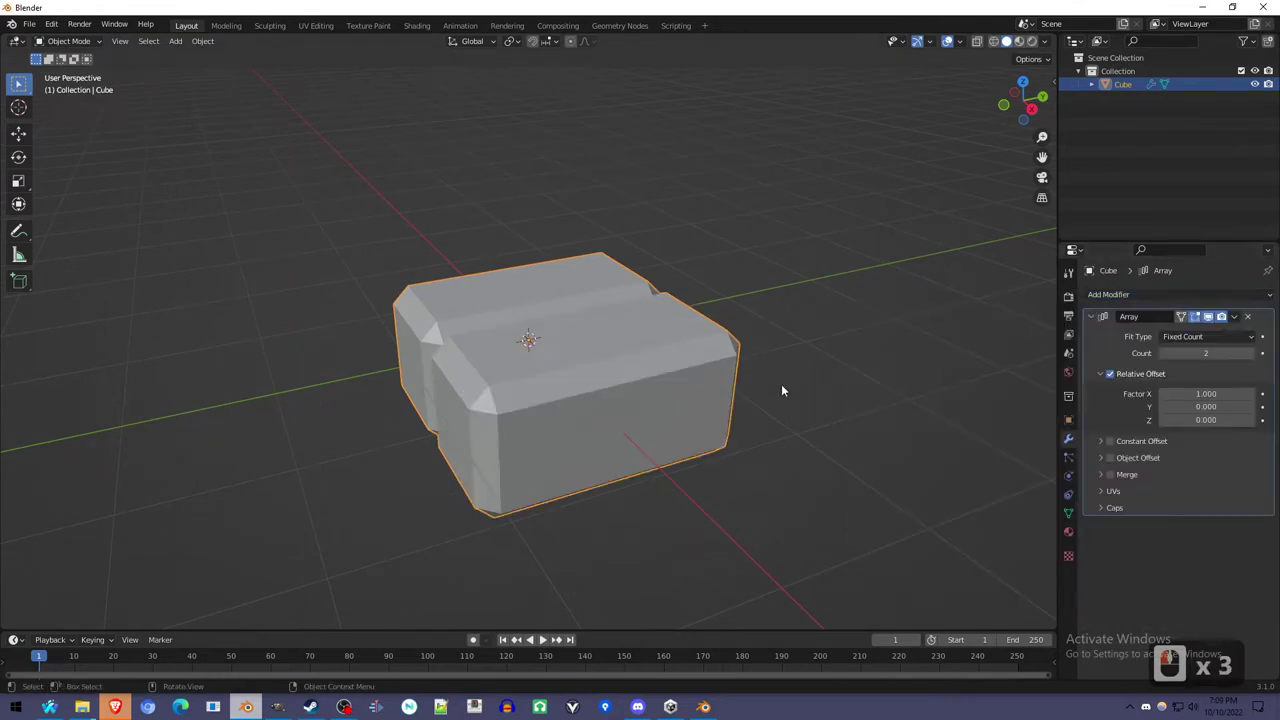
pyautogui.scroll(-5, 786, 389)
pyautogui.scroll(2, 723, 391)
pyautogui.moveTo(723, 391); pyautogui.dragTo(760, 420, button='middle')
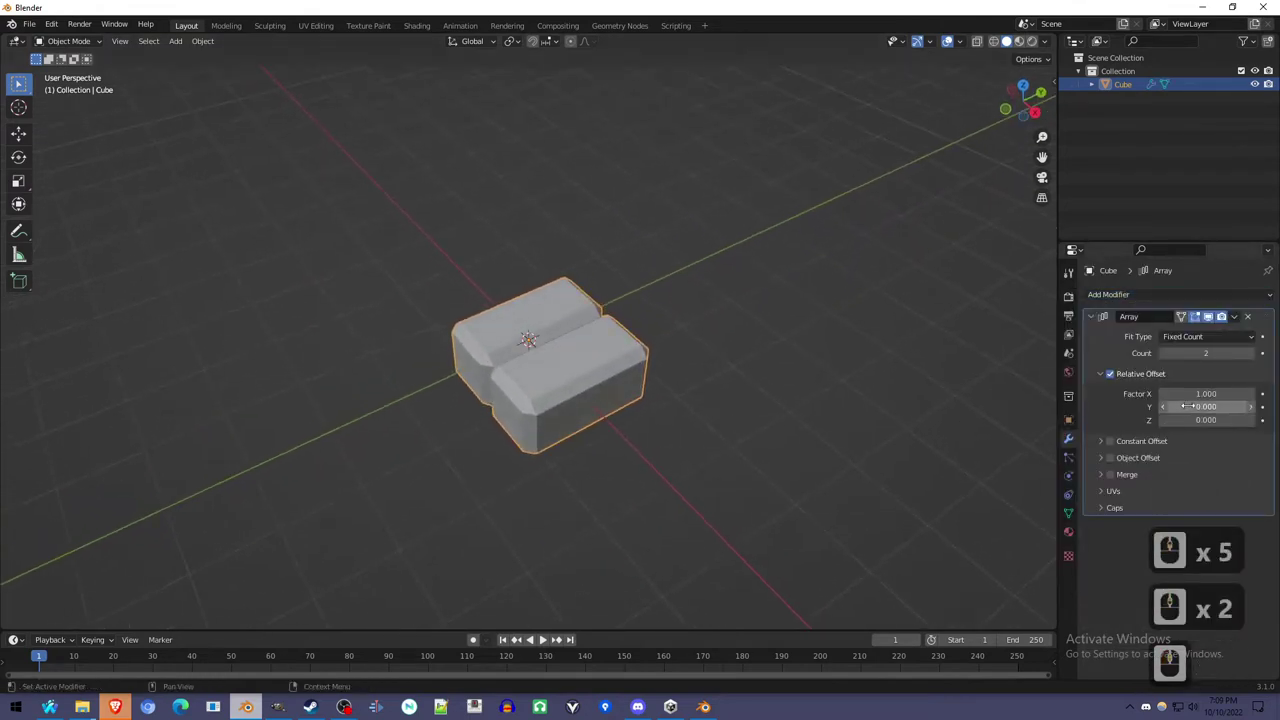
# Set the array's relative offset to X 0 and Y 1, with a count of 9
pyautogui.doubleClick(1206, 393)
pyautogui.write('0')
pyautogui.press('Return')
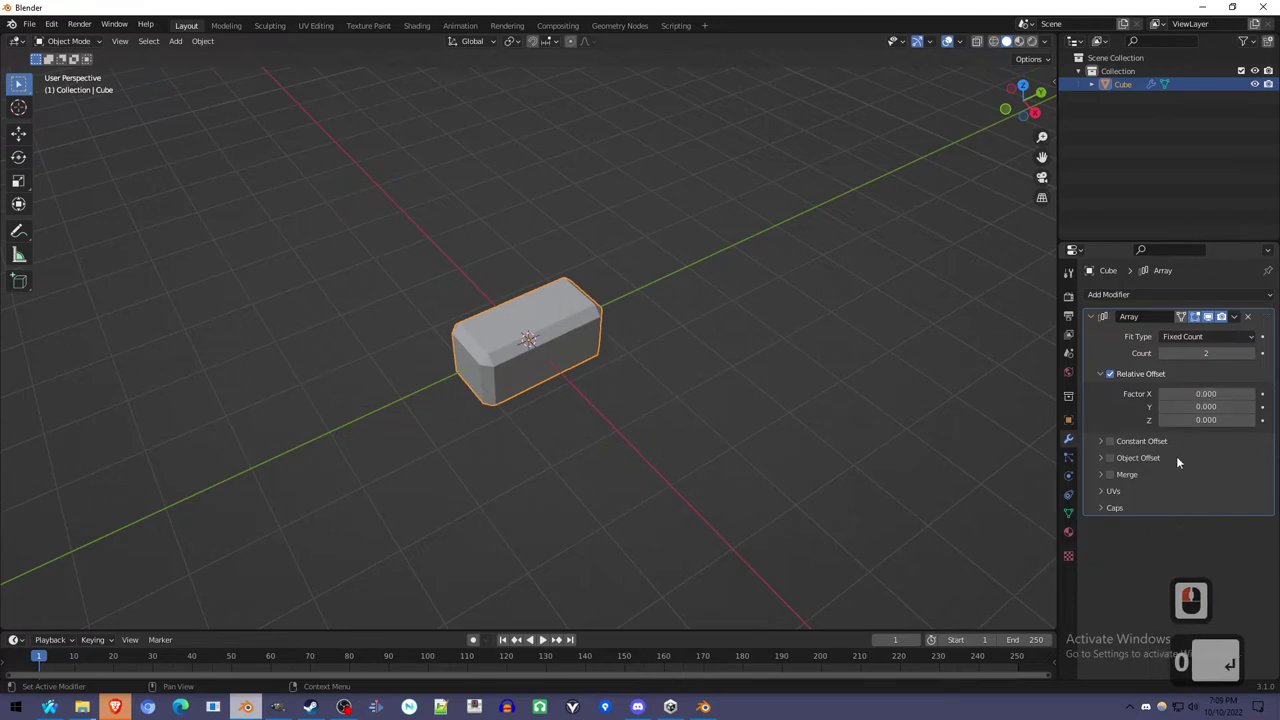
pyautogui.doubleClick(1206, 406)
pyautogui.write('1')
pyautogui.press('Return')
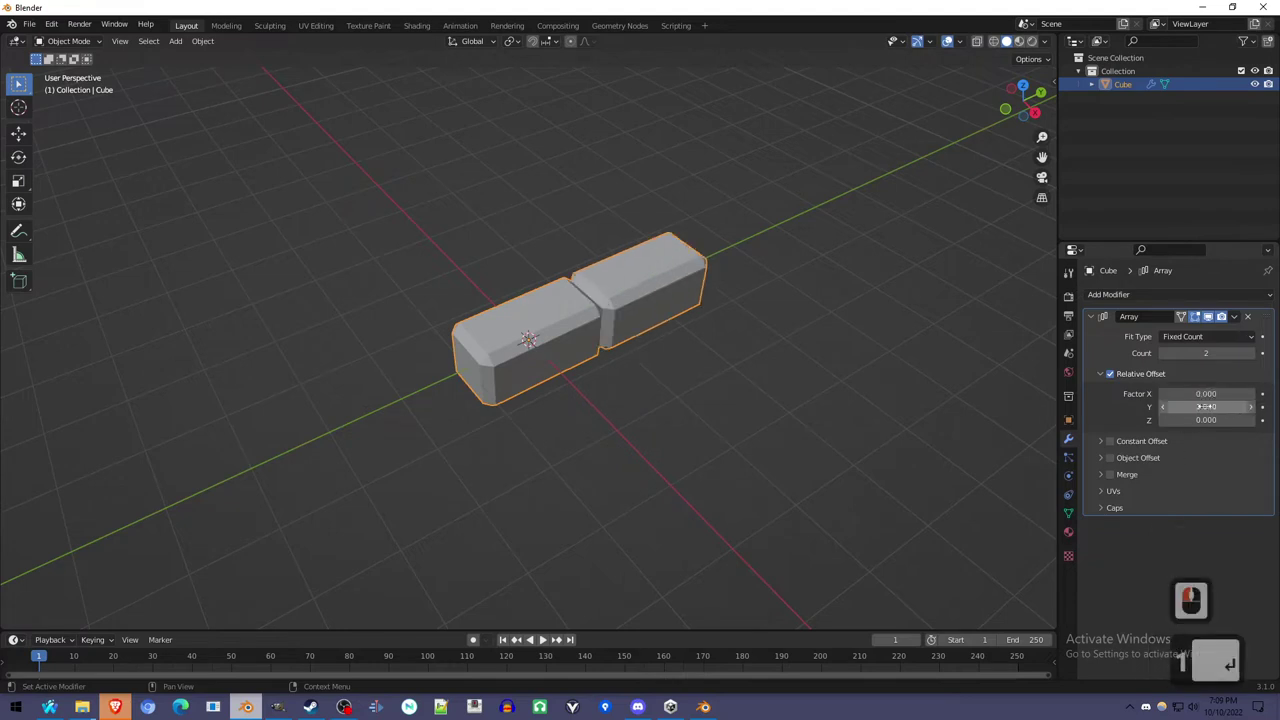
pyautogui.moveTo(1180, 354); pyautogui.dragTo(1204, 354)
# Add a second Array modifier with relative offset X 0 and Z 1, and a count of 10
pyautogui.click(1142, 296)
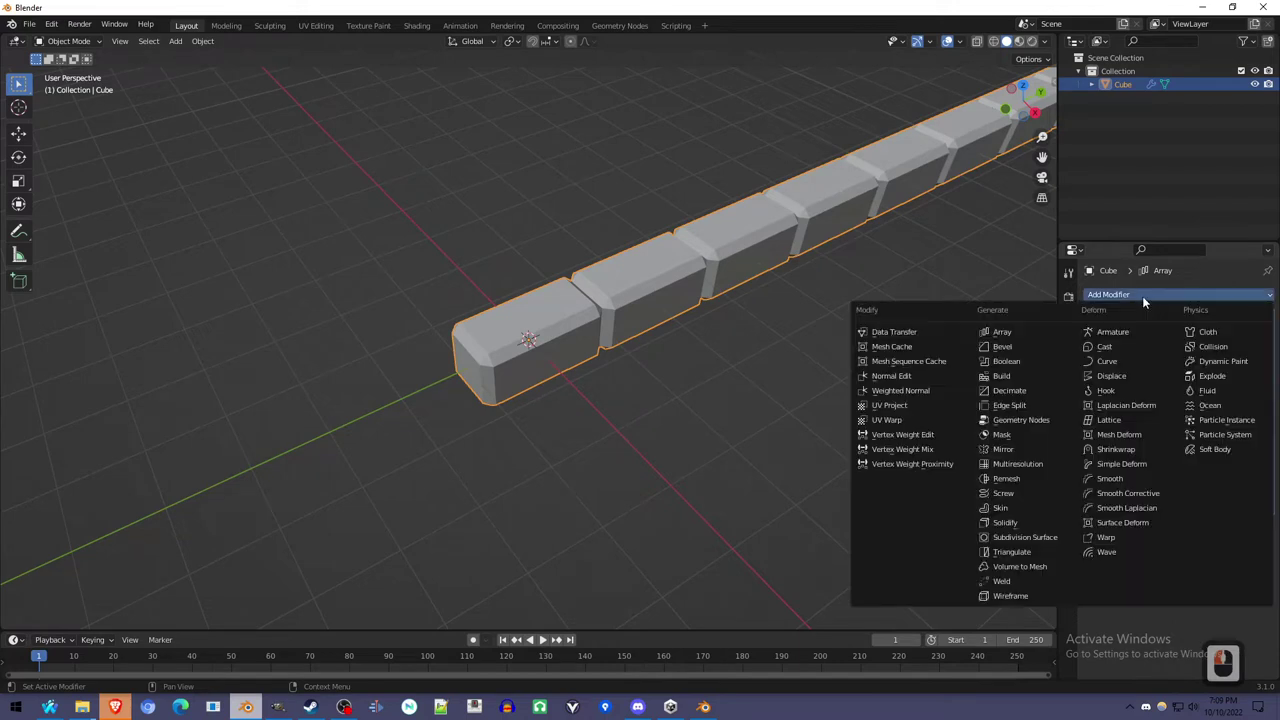
pyautogui.click(1012, 331)
pyautogui.scroll(-4, 1200, 450)
pyautogui.write('0')
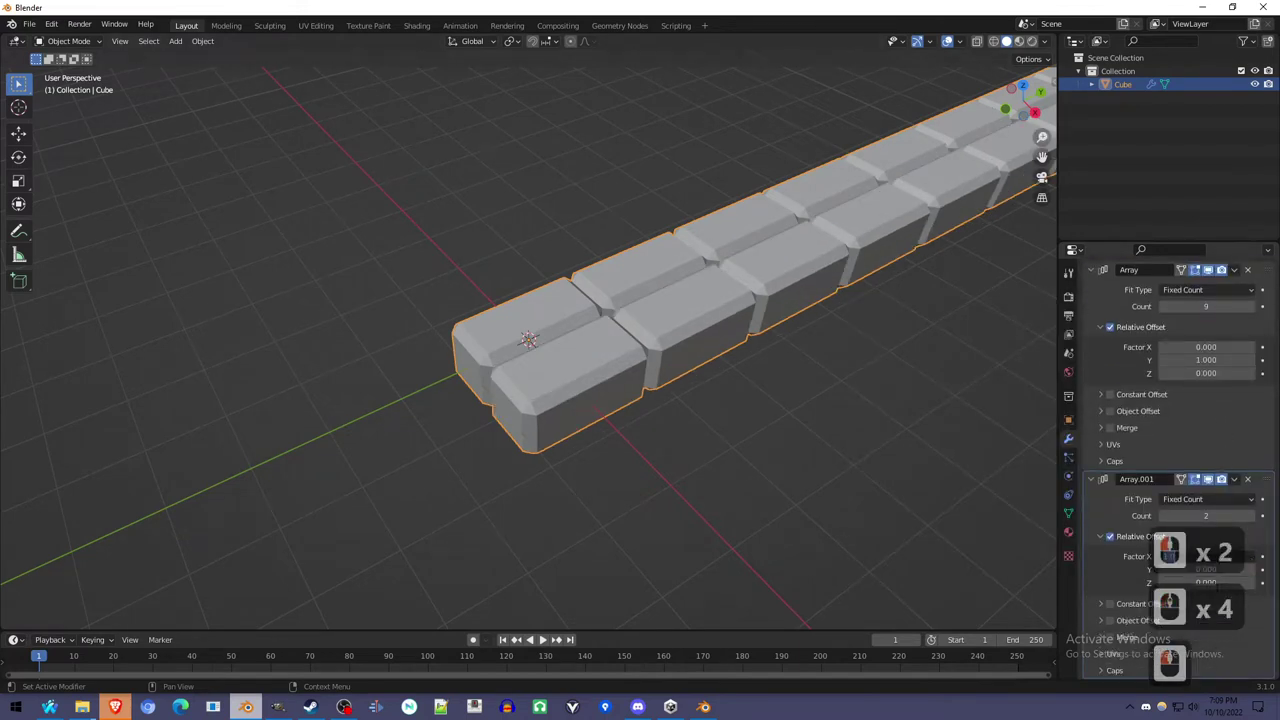
pyautogui.press('Return')
pyautogui.click(1206, 582)
pyautogui.write('1')
pyautogui.press('Return')
pyautogui.moveTo(1192, 516); pyautogui.dragTo(1222, 516)
pyautogui.scroll(-5, 875, 320)
pyautogui.scroll(-2, 875, 325)
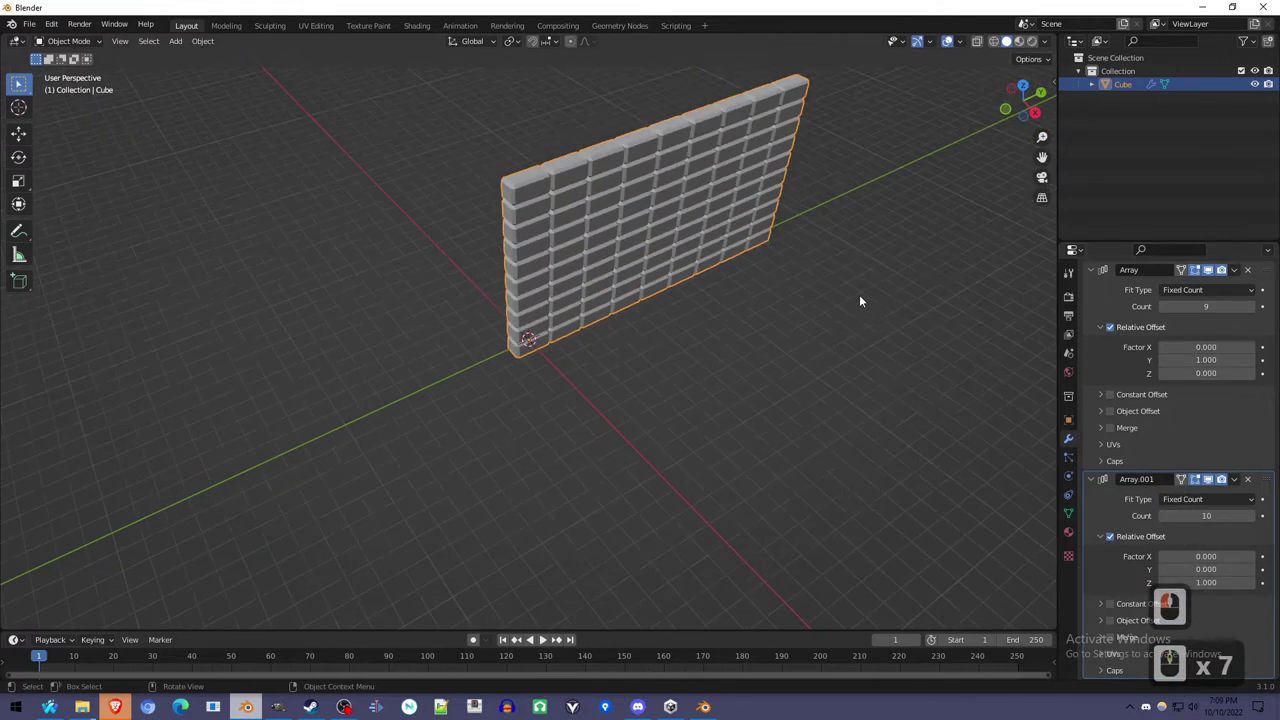
# Add a third Array modifier to the block wall, keeping its relative offset at X 1
pyautogui.scroll(4, 1165, 273)
pyautogui.click(1157, 296)
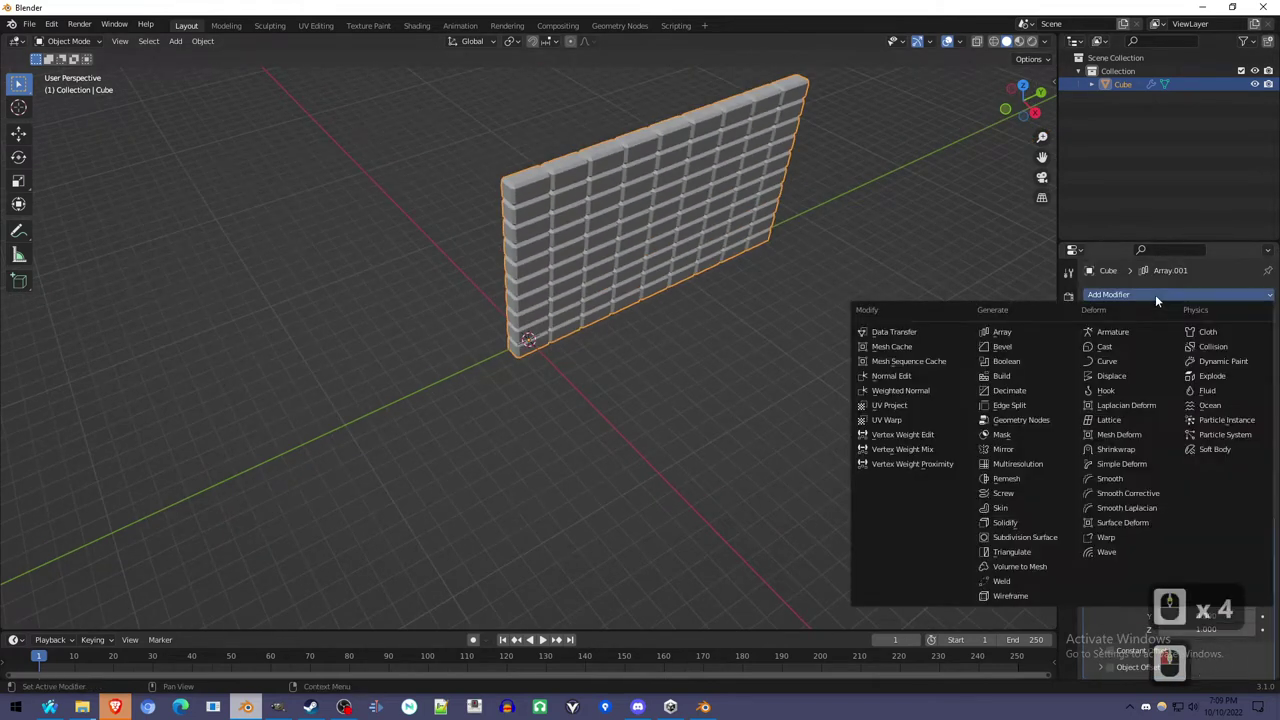
pyautogui.click(1048, 334)
pyautogui.scroll(-6, 1165, 450)
pyautogui.scroll(4, 1165, 450)
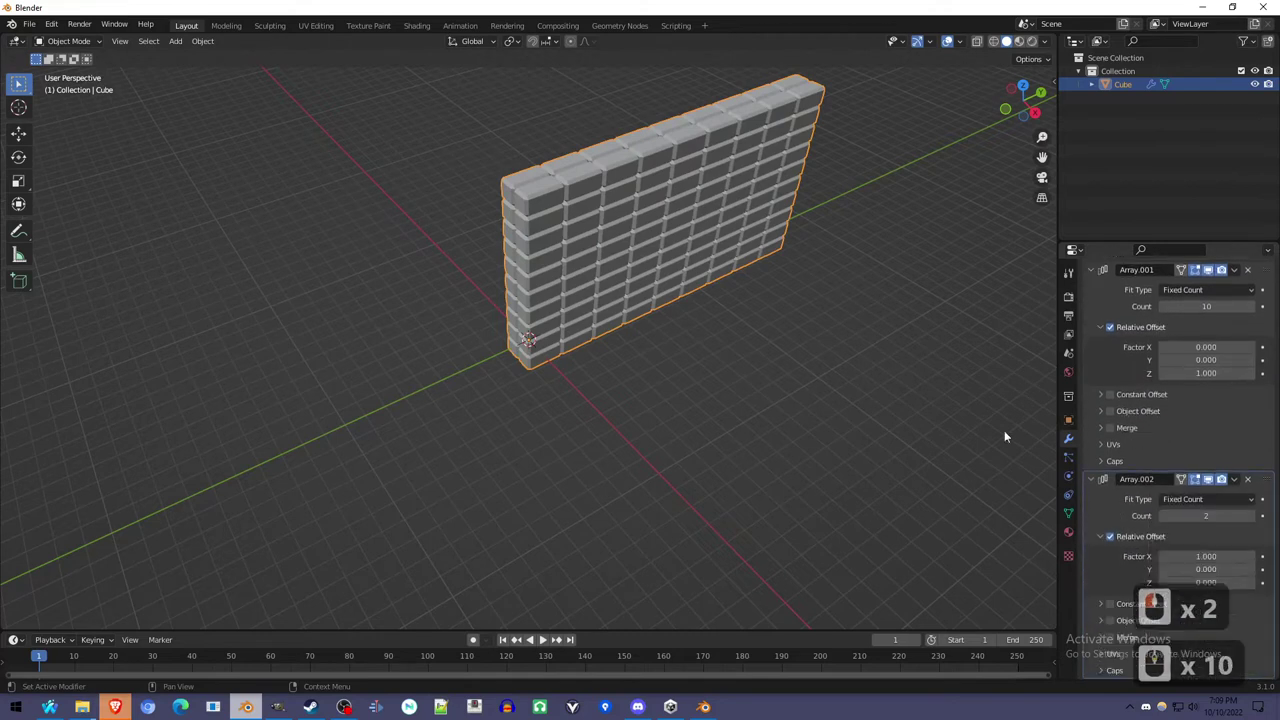
pyautogui.press('Tab')
pyautogui.press('s')
pyautogui.rightClick(710, 388)
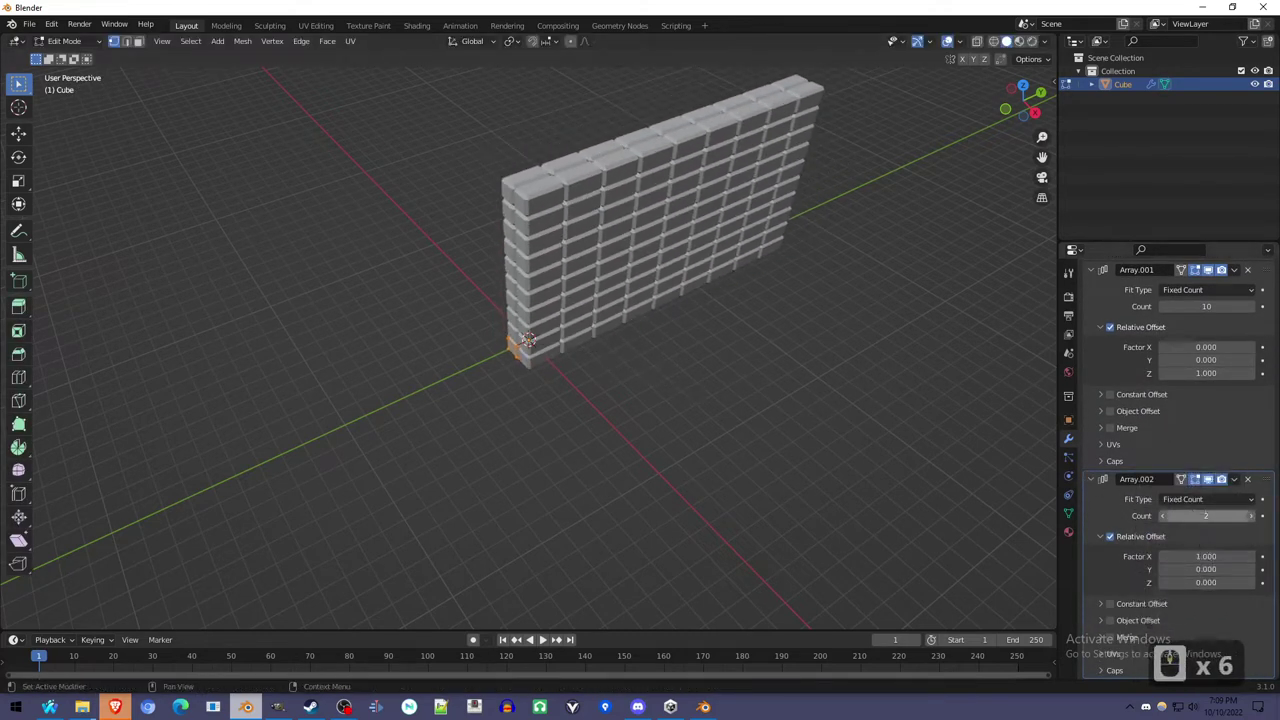
# Set the third array's count to 13 to build a solid stack of blocks
pyautogui.moveTo(1206, 516); pyautogui.dragTo(1267, 515)
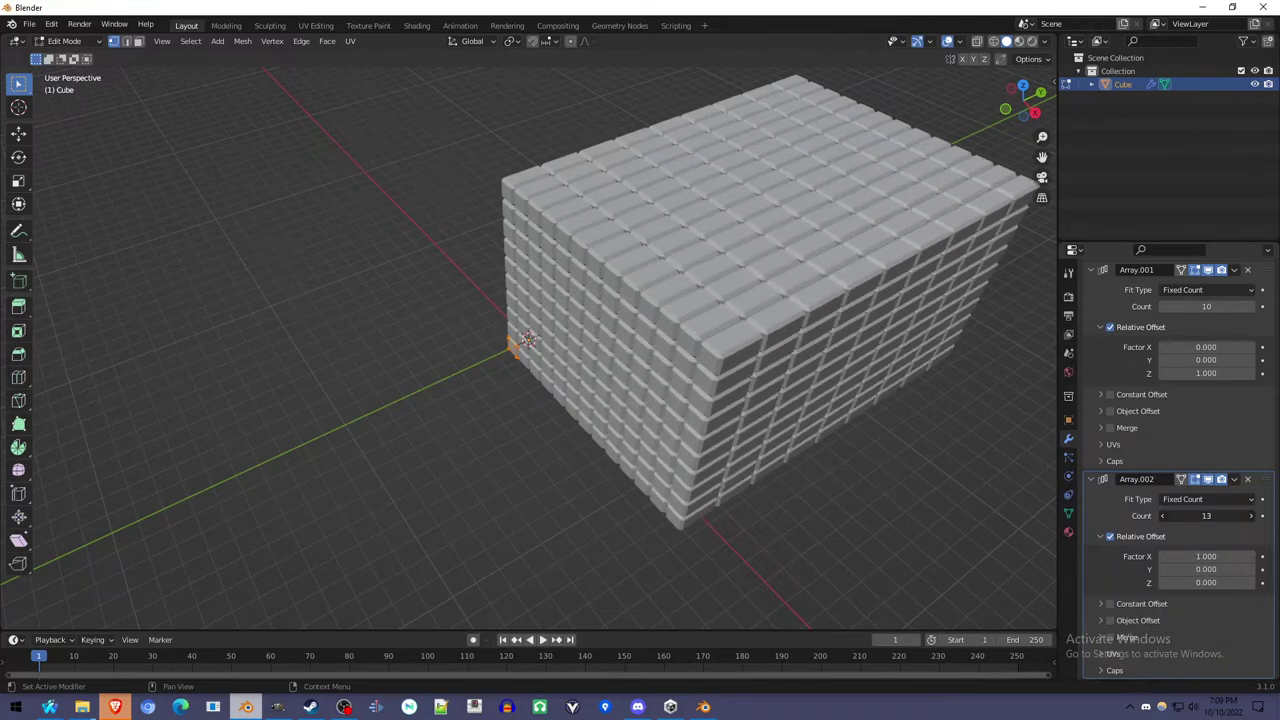
pyautogui.moveTo(794, 479); pyautogui.dragTo(652, 439, button='middle')
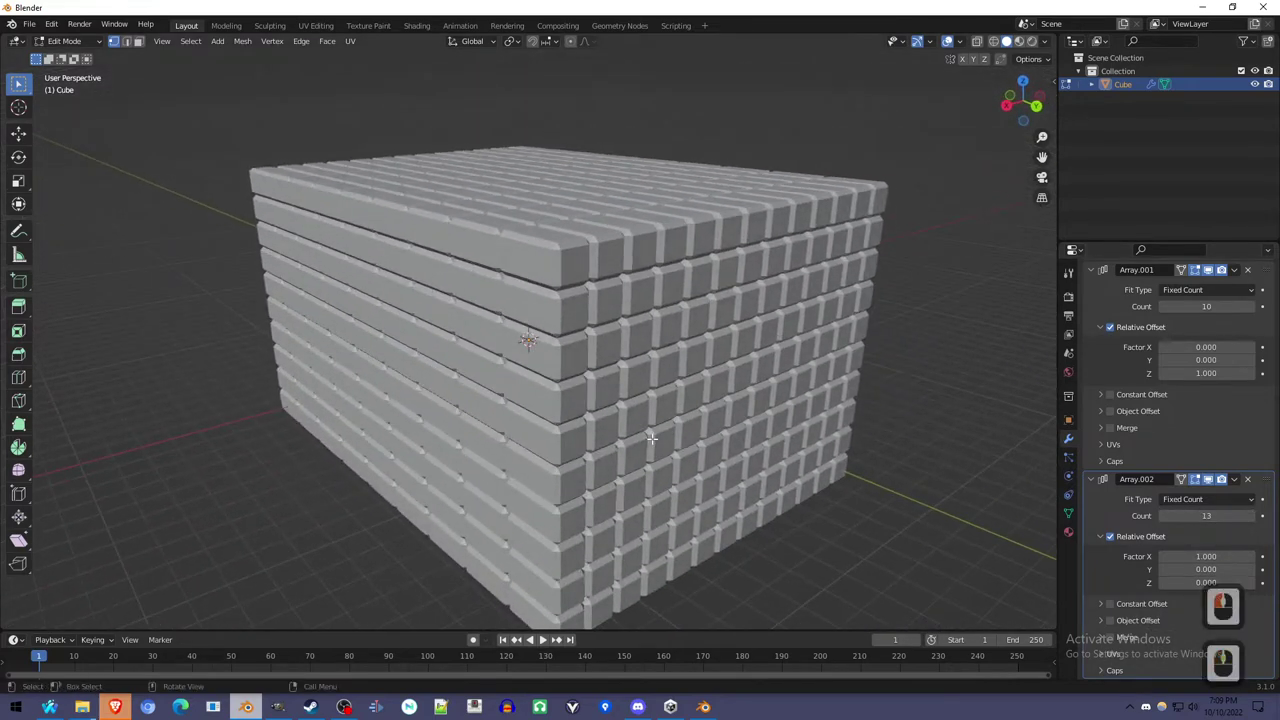
pyautogui.scroll(2, 652, 439)
pyautogui.scroll(5, 651, 438)
pyautogui.scroll(-9, 651, 438)
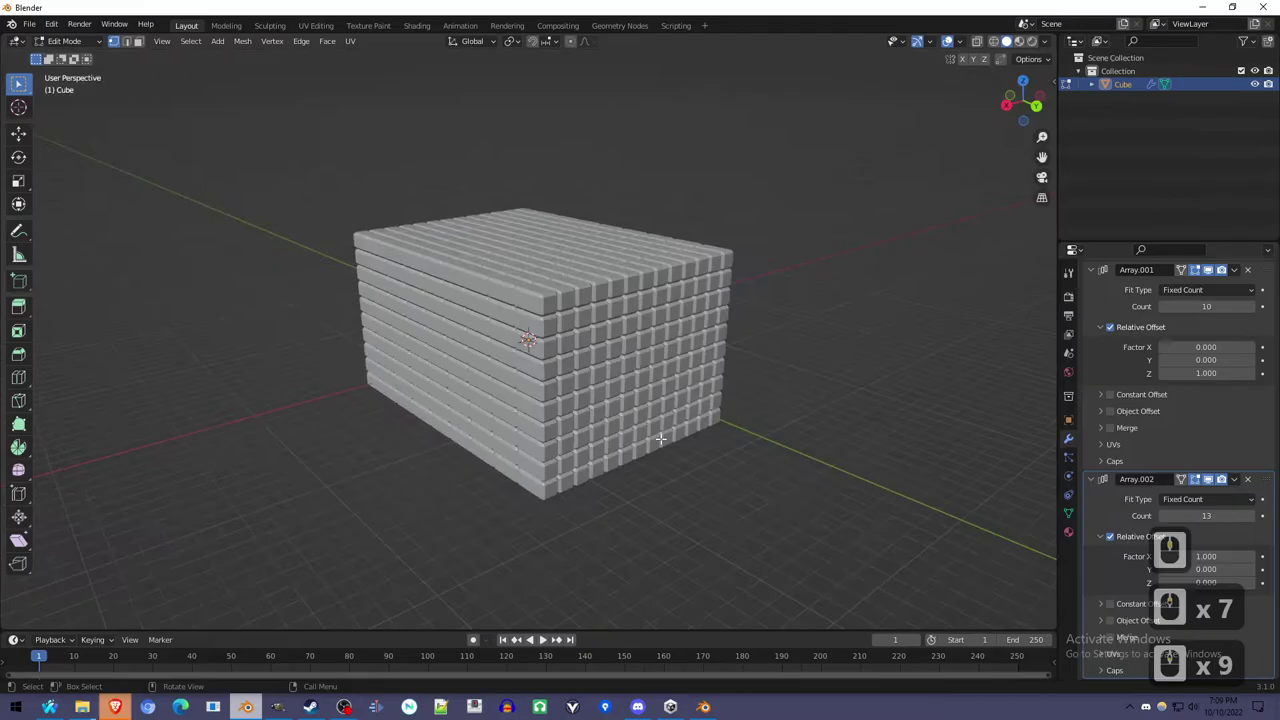
# Switch the viewport to wireframe shading and return to Object Mode
pyautogui.press('z')
pyautogui.scroll(4, 577, 457)
pyautogui.moveTo(577, 457); pyautogui.dragTo(881, 418, button='middle')
pyautogui.press('Tab')
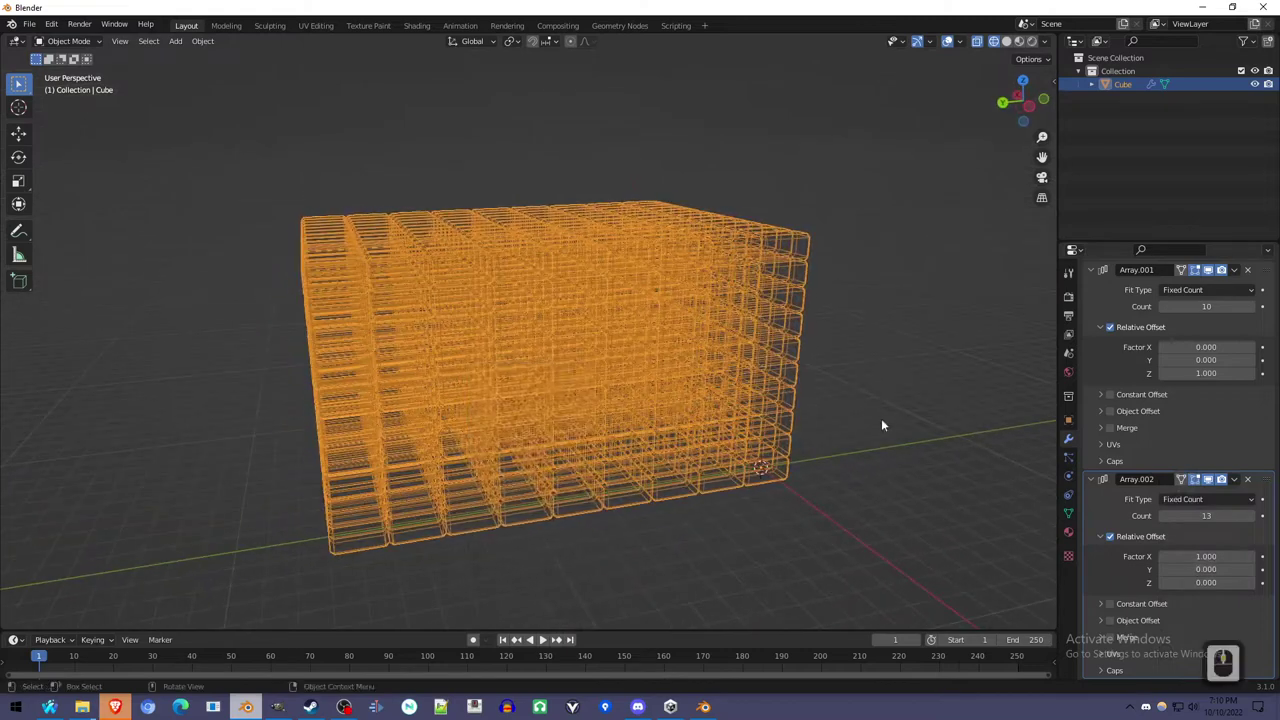
# Add a cube mesh and move it into the middle of the block stack
pyautogui.hotkey('shift', 'a')
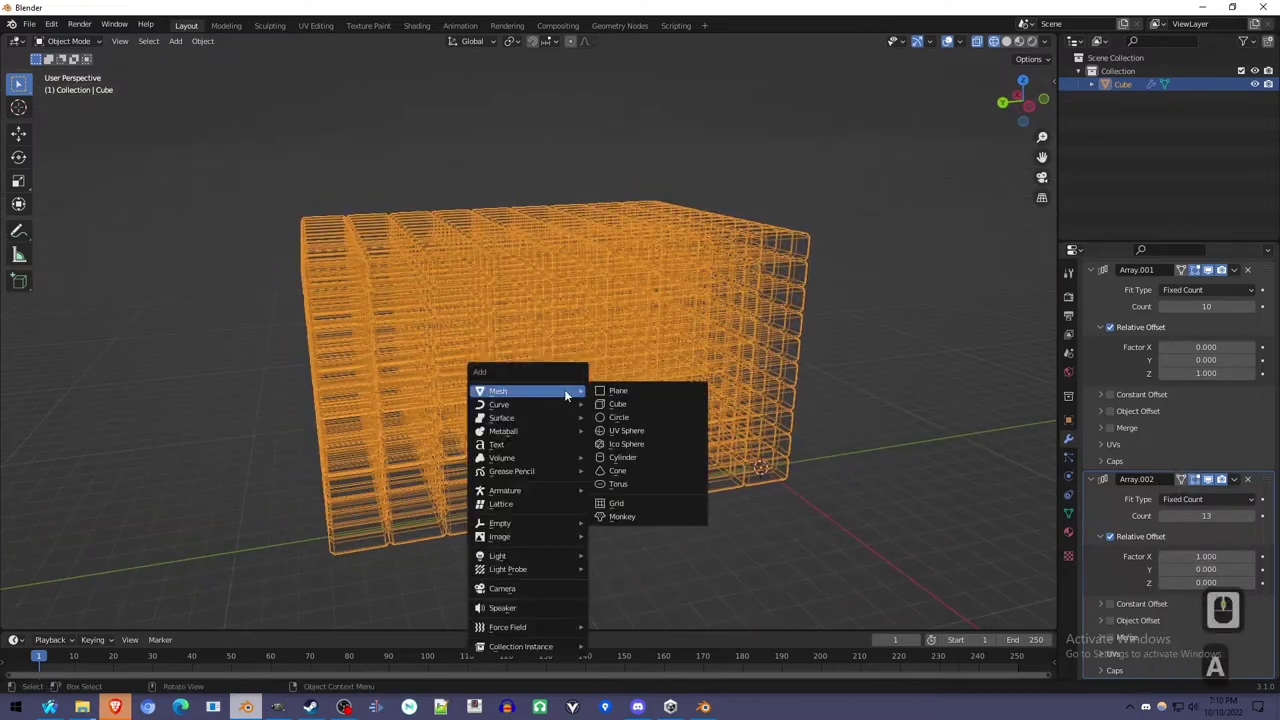
pyautogui.click(629, 403)
pyautogui.scroll(-4, 640, 403)
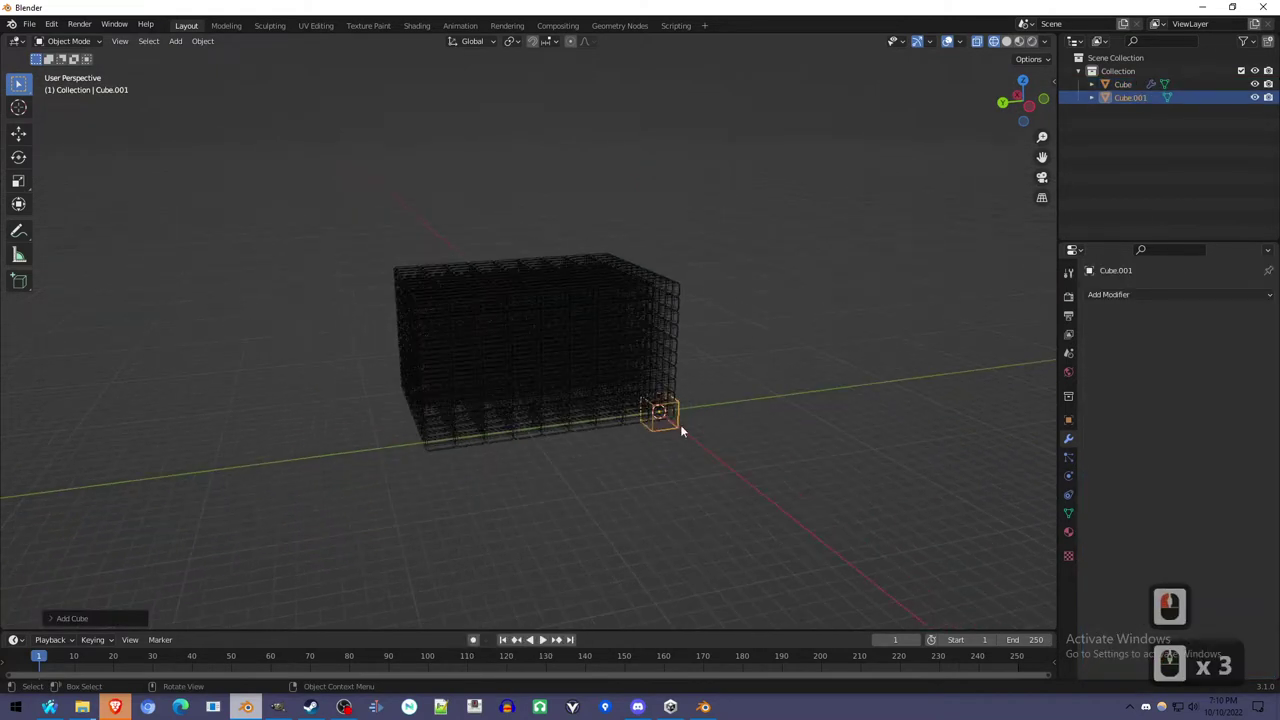
pyautogui.moveTo(680, 426); pyautogui.dragTo(769, 436, button='middle')
pyautogui.press('g')
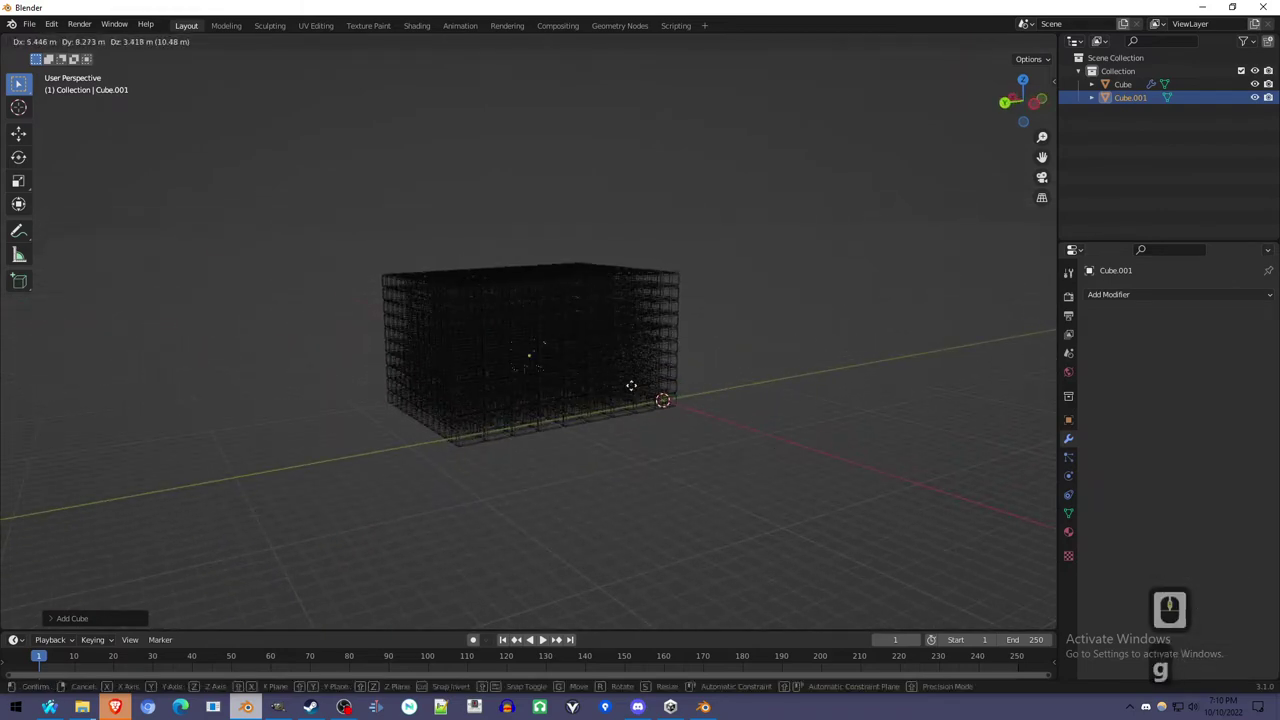
pyautogui.click(626, 381)
pyautogui.moveTo(612, 384); pyautogui.dragTo(642, 437, button='middle')
# Stretch the new cube's mesh along X into a long box running through the block stack
pyautogui.press('Tab')
pyautogui.press('s')
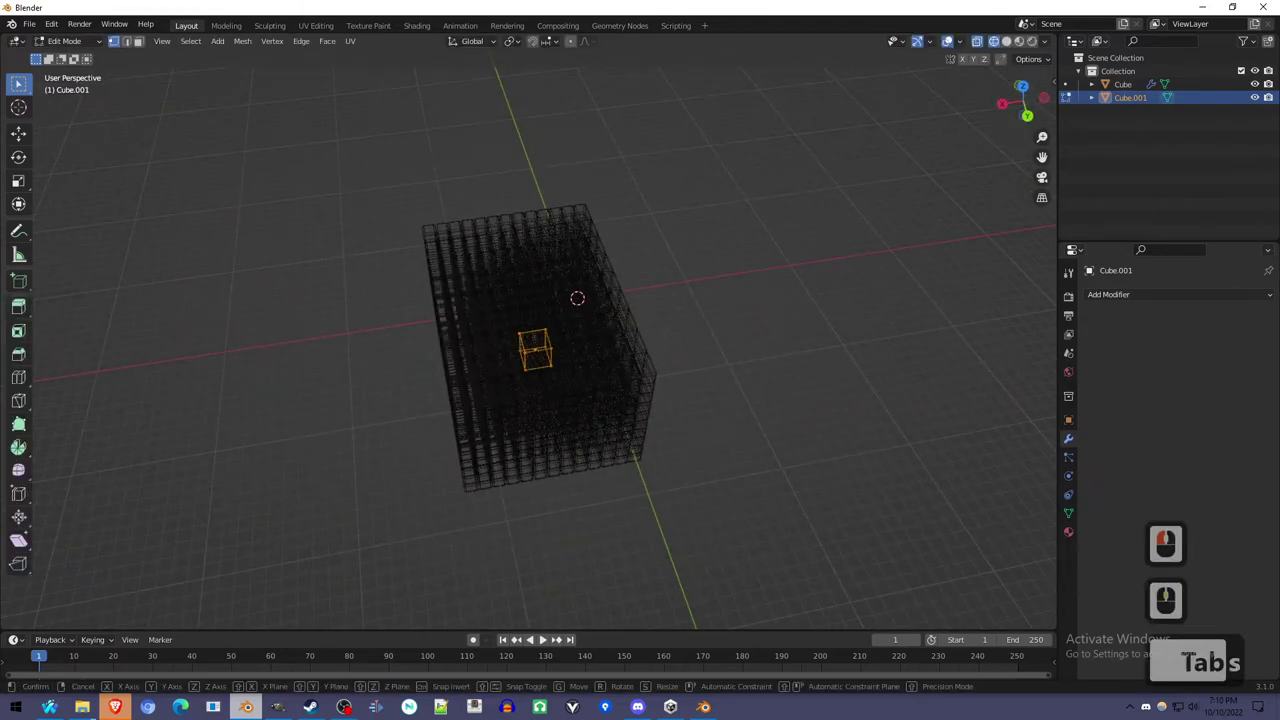
pyautogui.press('x')
pyautogui.click(1003, 371)
pyautogui.moveTo(1003, 371); pyautogui.dragTo(594, 357, button='middle')
# Bevel the box's two upper lengthwise edges by about 0.59 m with 2 segments
pyautogui.press('2')
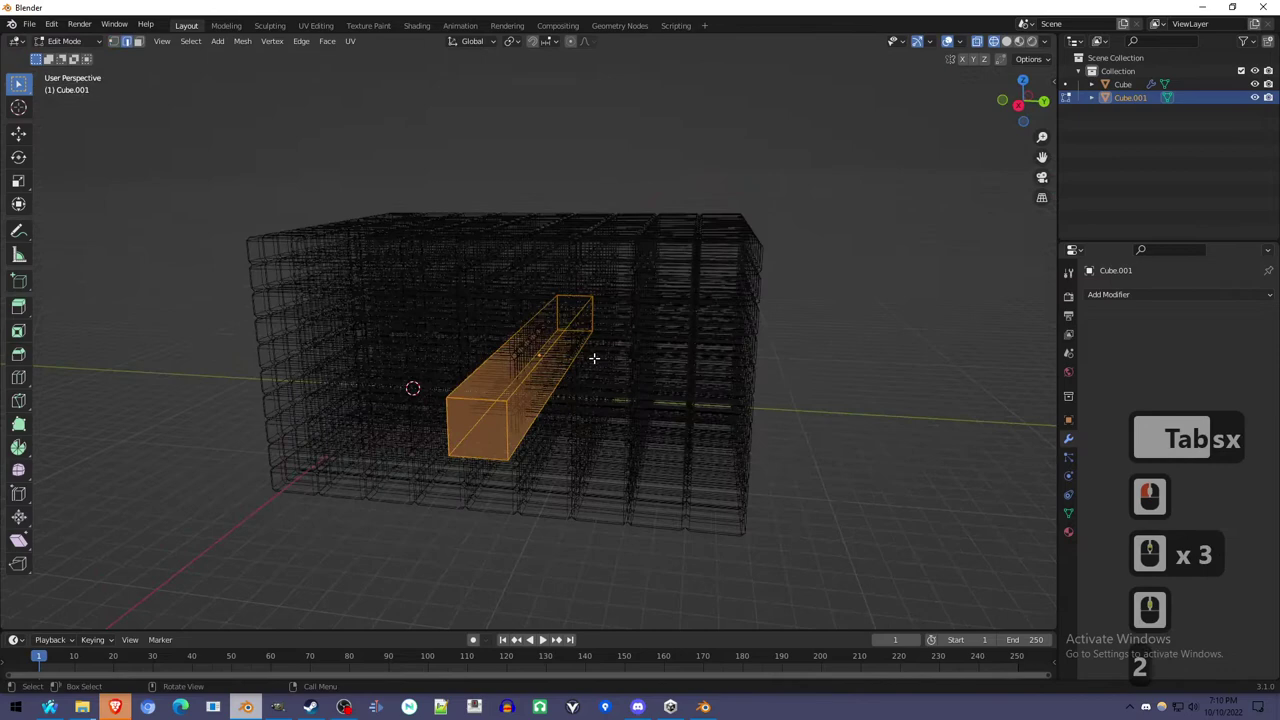
pyautogui.click(533, 361)
pyautogui.keyDown('shift'); pyautogui.click(531, 373); pyautogui.keyUp('shift')
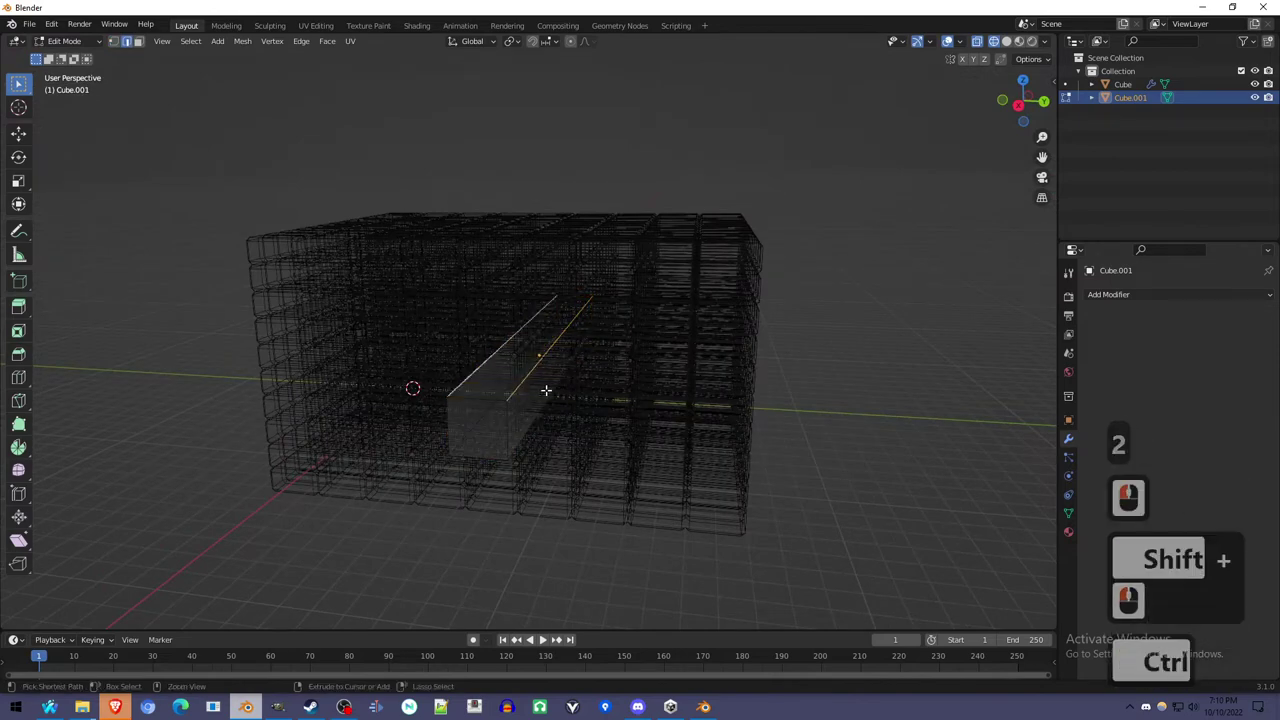
pyautogui.hotkey('ctrl', 'b')
pyautogui.scroll(1, 568, 399)
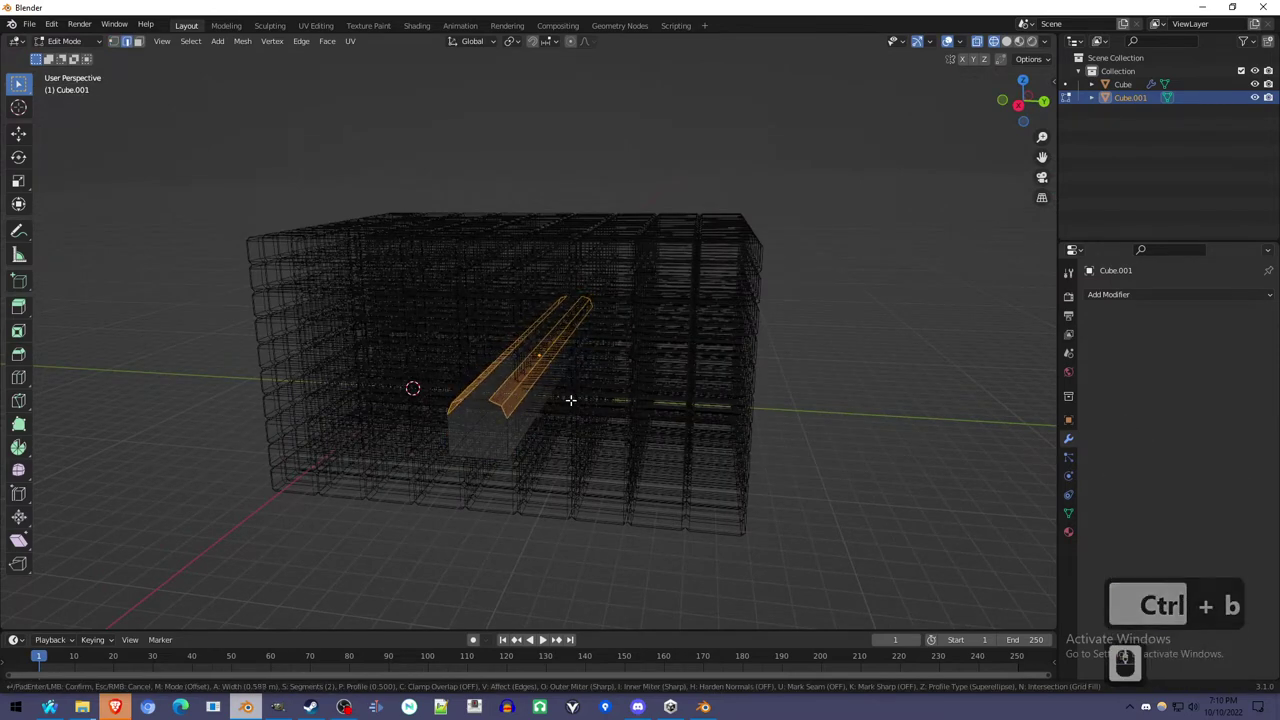
pyautogui.click(569, 400)
# Cut two evenly spaced edge loops across the length of the box, leaving them unslid
pyautogui.scroll(1, 559, 392)
pyautogui.hotkey('ctrl', 'r')
pyautogui.scroll(1, 557, 377)
pyautogui.click(557, 377)
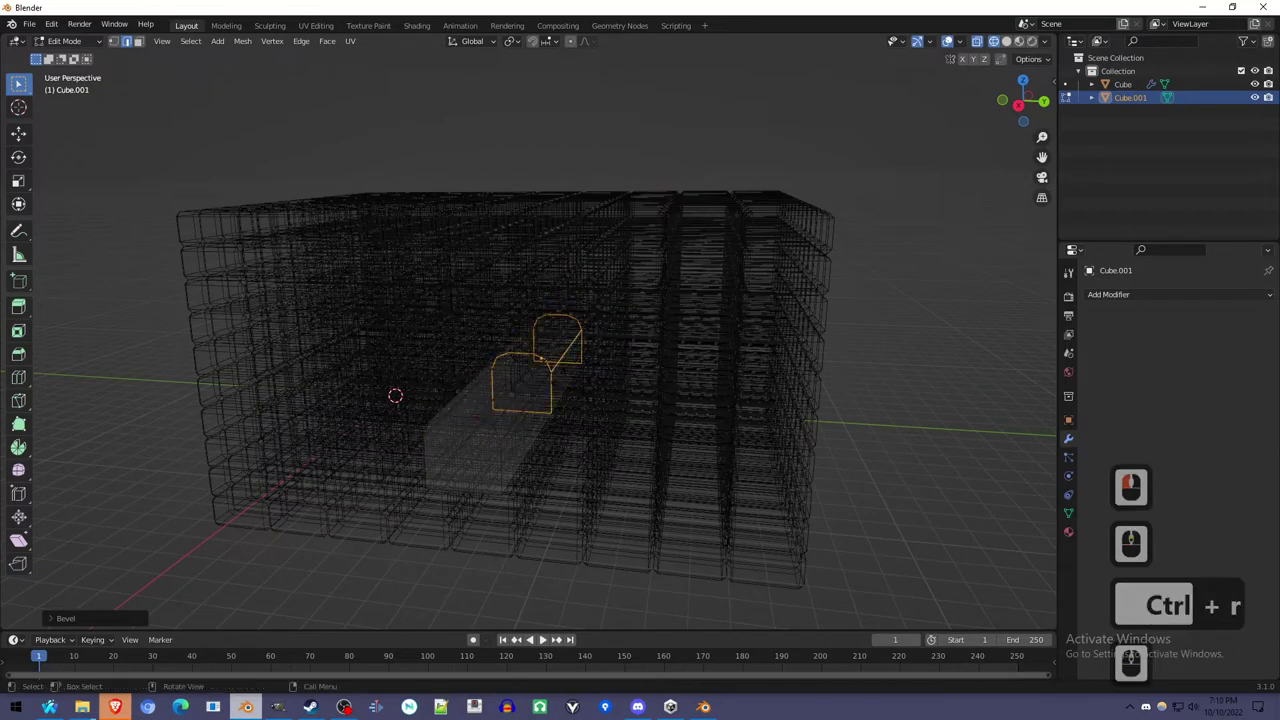
pyautogui.scroll(1, 600, 360)
pyautogui.rightClick(641, 341)
# Extrude the middle faces on both long sides of the box
pyautogui.press('3')
pyautogui.moveTo(643, 340); pyautogui.dragTo(552, 369, button='middle')
pyautogui.click(552, 393)
pyautogui.press('e')
pyautogui.click(568, 442)
pyautogui.click(514, 385)
pyautogui.keyDown('shift'); pyautogui.click(552, 370); pyautogui.keyUp('shift')
pyautogui.press('e')
pyautogui.click(592, 381)
# Scale the extruded side faces apart along Y to form side branches ending inside the block stack
pyautogui.press('s')
pyautogui.press('x')
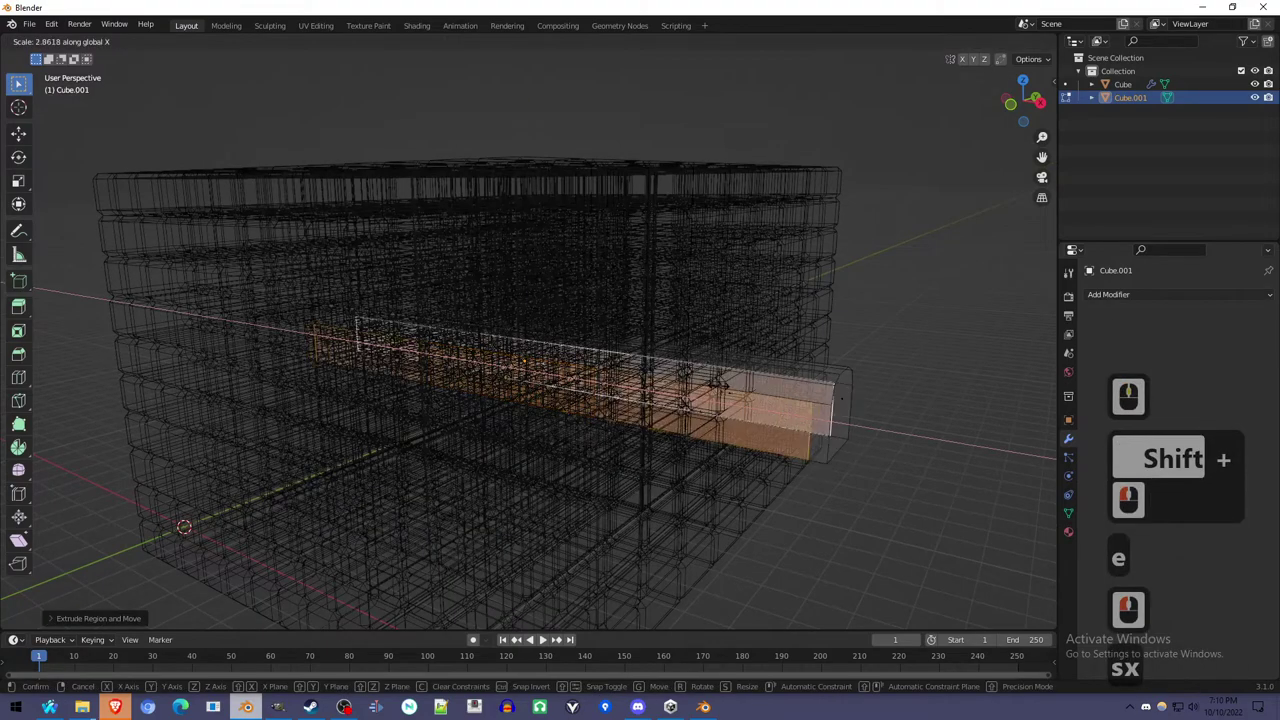
pyautogui.press('y')
pyautogui.click(114, 393)
pyautogui.scroll(-2, 505, 472)
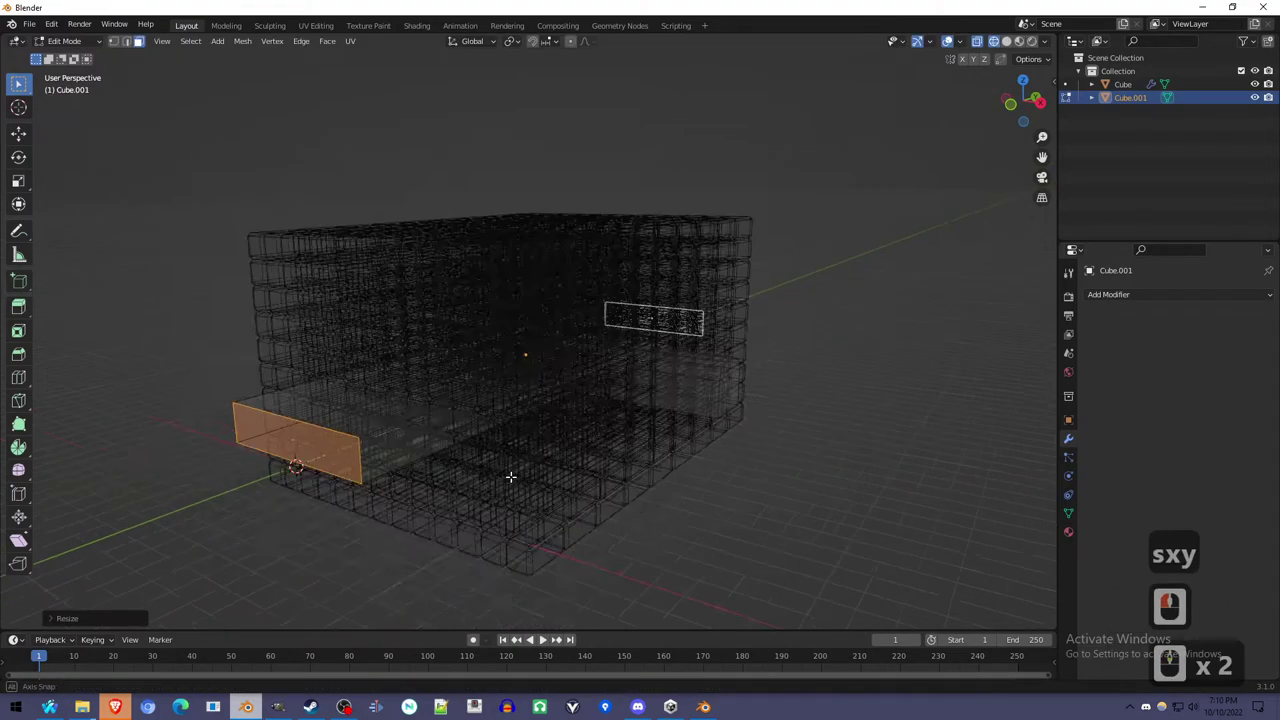
pyautogui.moveTo(511, 477); pyautogui.dragTo(455, 517, button='middle')
pyautogui.press('s')
pyautogui.press('y')
pyautogui.click(630, 410)
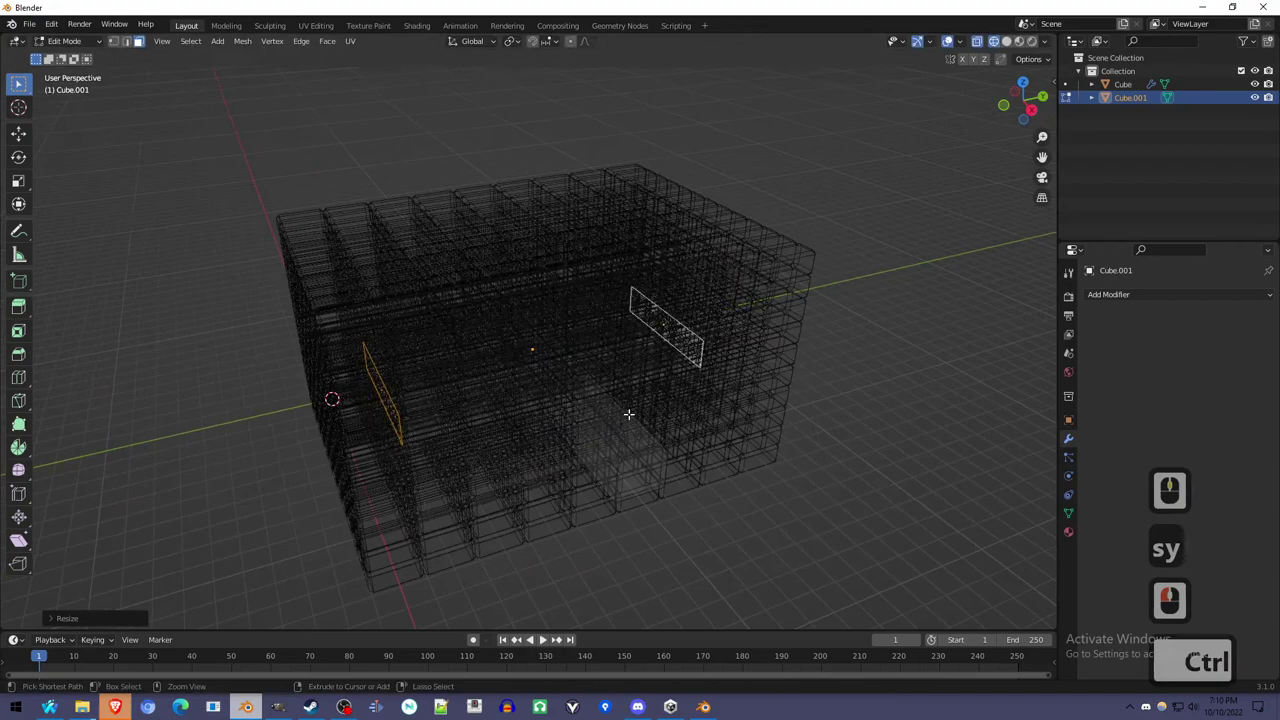
# Bevel the end faces of both side branches with 3 segments and return to Object Mode
pyautogui.hotkey('ctrl', 'b')
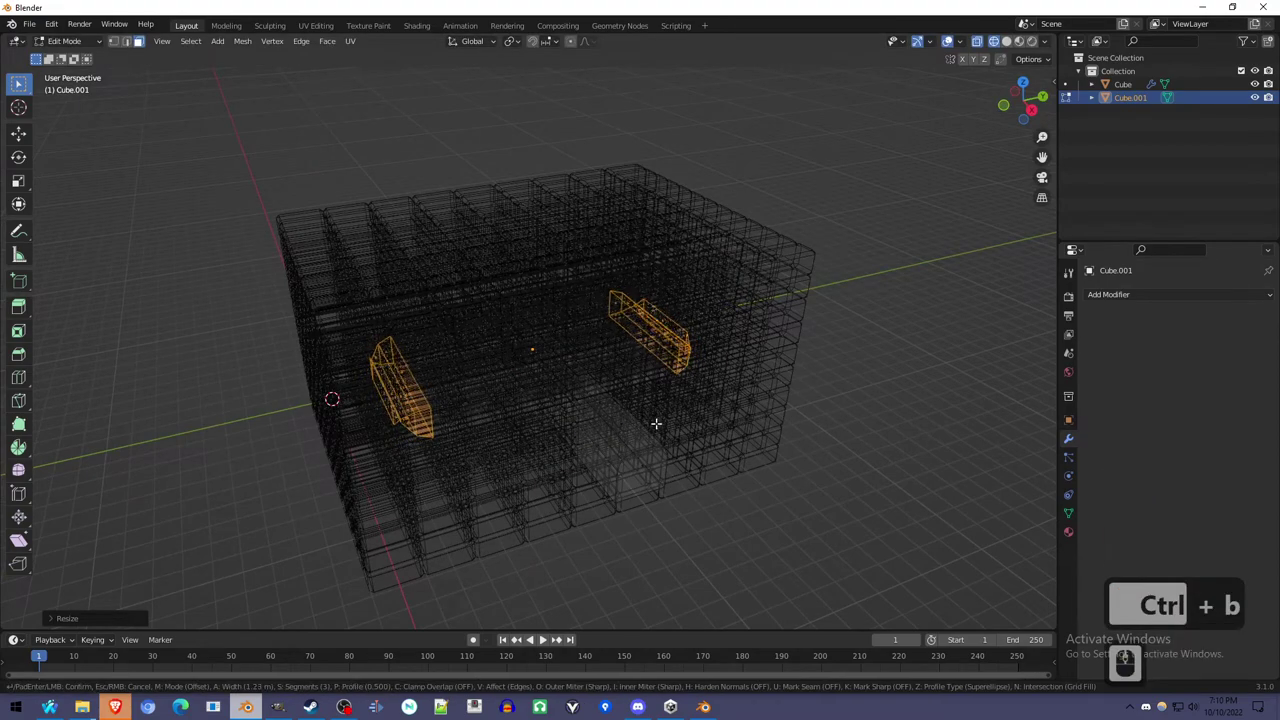
pyautogui.click(652, 409)
pyautogui.scroll(3, 652, 409)
pyautogui.press('Tab')
pyautogui.scroll(-3, 633, 430)
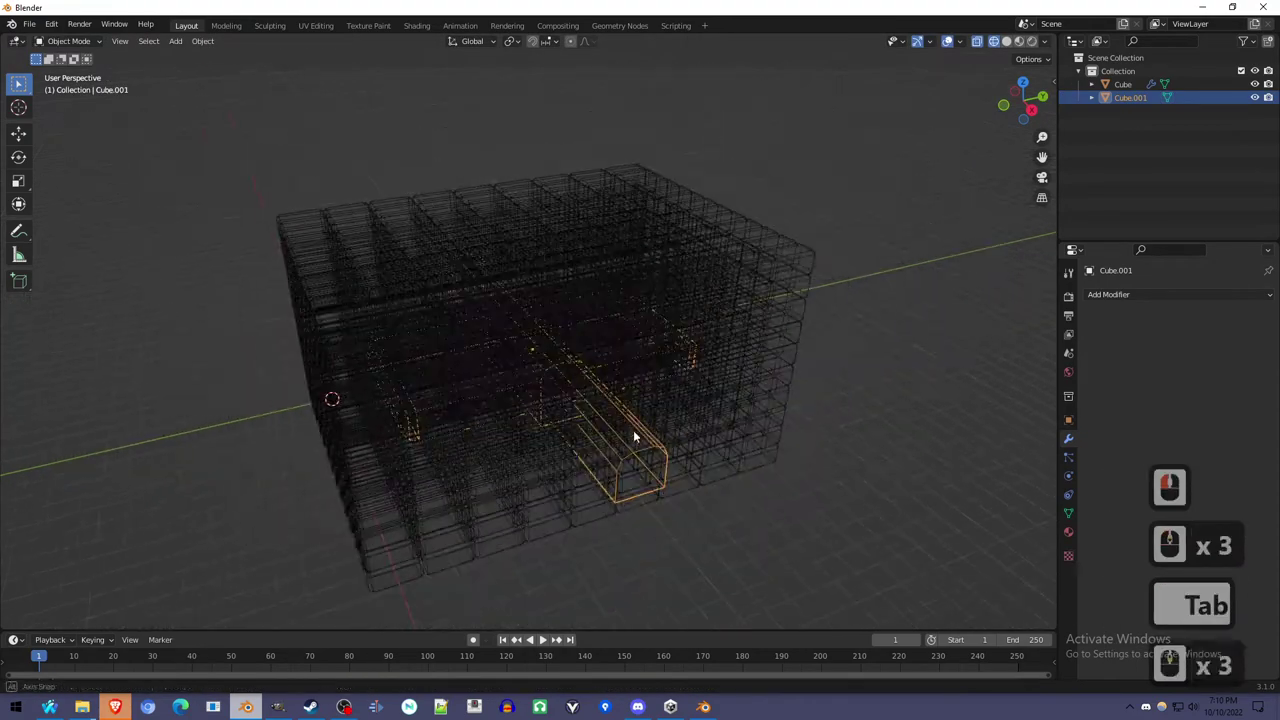
pyautogui.moveTo(633, 430); pyautogui.dragTo(565, 441, button='middle')
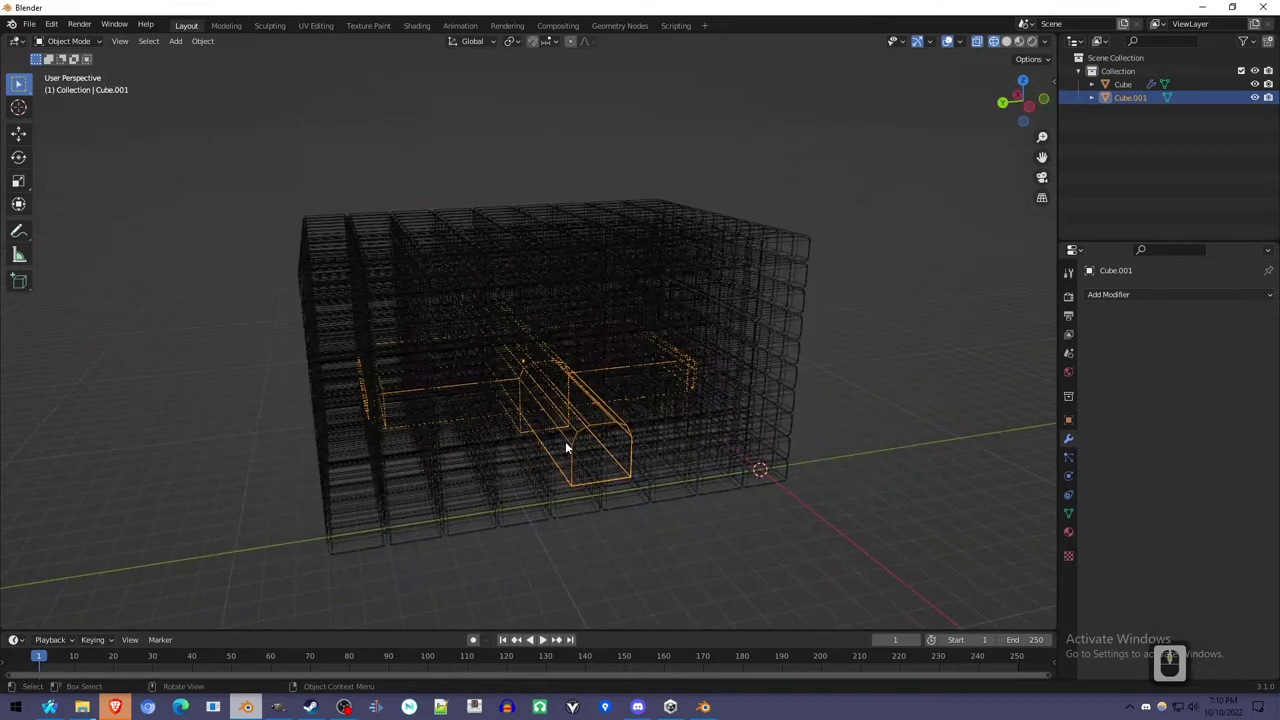
# Switch the viewport to solid shading and lower the tunnel volume about 0.21 m along Z
pyautogui.scroll(2, 565, 441)
pyautogui.scroll(-4, 560, 428)
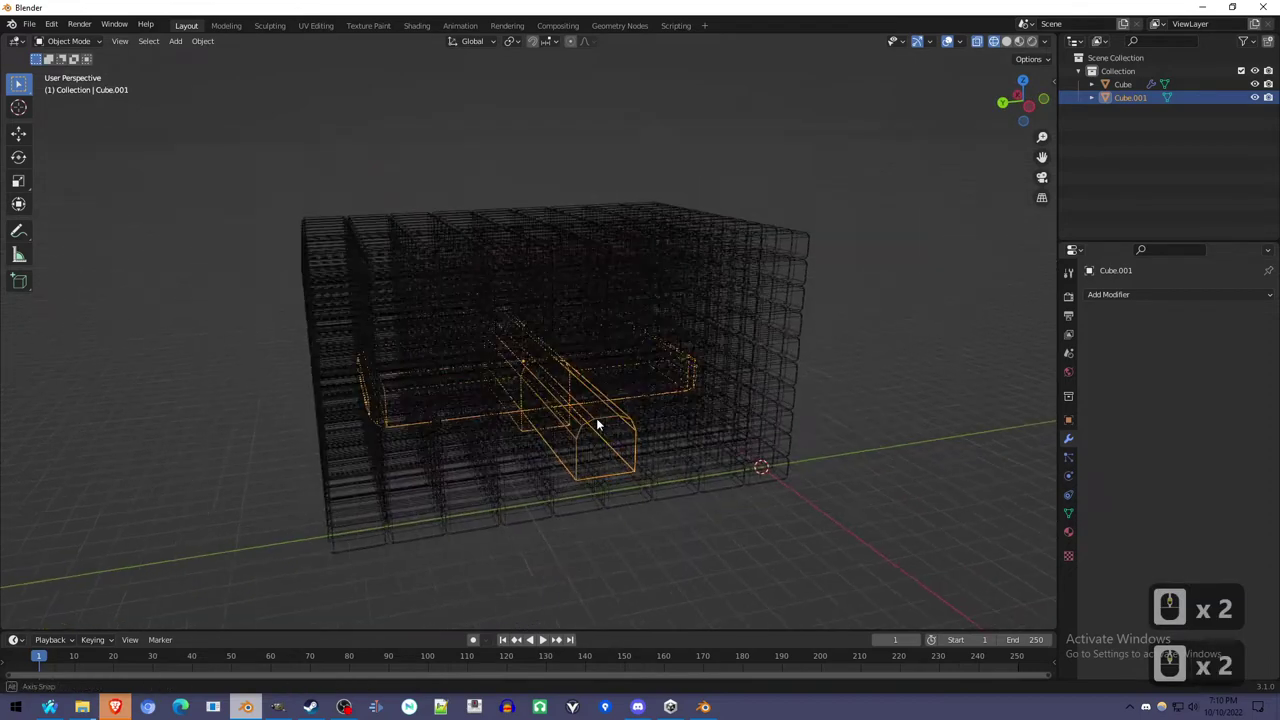
pyautogui.press('z')
pyautogui.click(836, 406)
pyautogui.scroll(1, 747, 445)
pyautogui.moveTo(747, 445); pyautogui.dragTo(617, 381, button='middle')
pyautogui.press('g')
pyautogui.press('z')
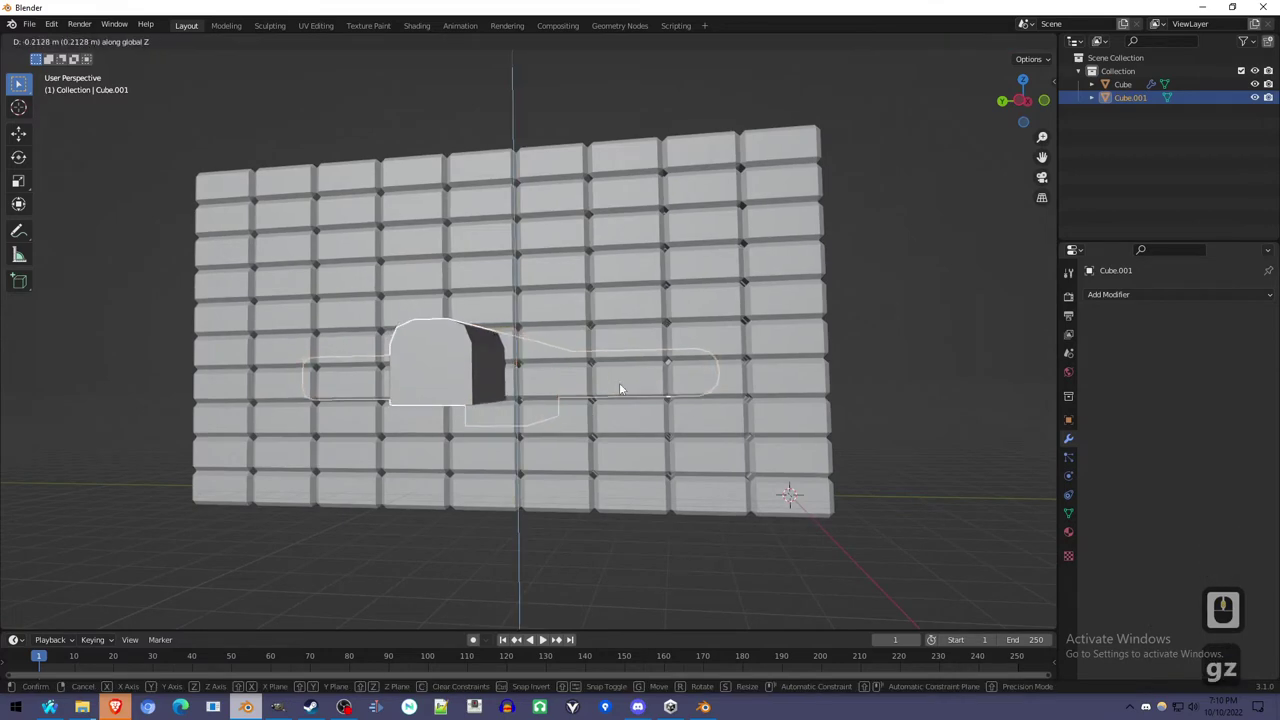
pyautogui.click(619, 388)
# Move the tunnel volume about -0.15 m along Y to line it up with the block columns
pyautogui.press('g')
pyautogui.press('x')
pyautogui.press('y')
pyautogui.moveTo(624, 383); pyautogui.dragTo(658, 431, button='middle')
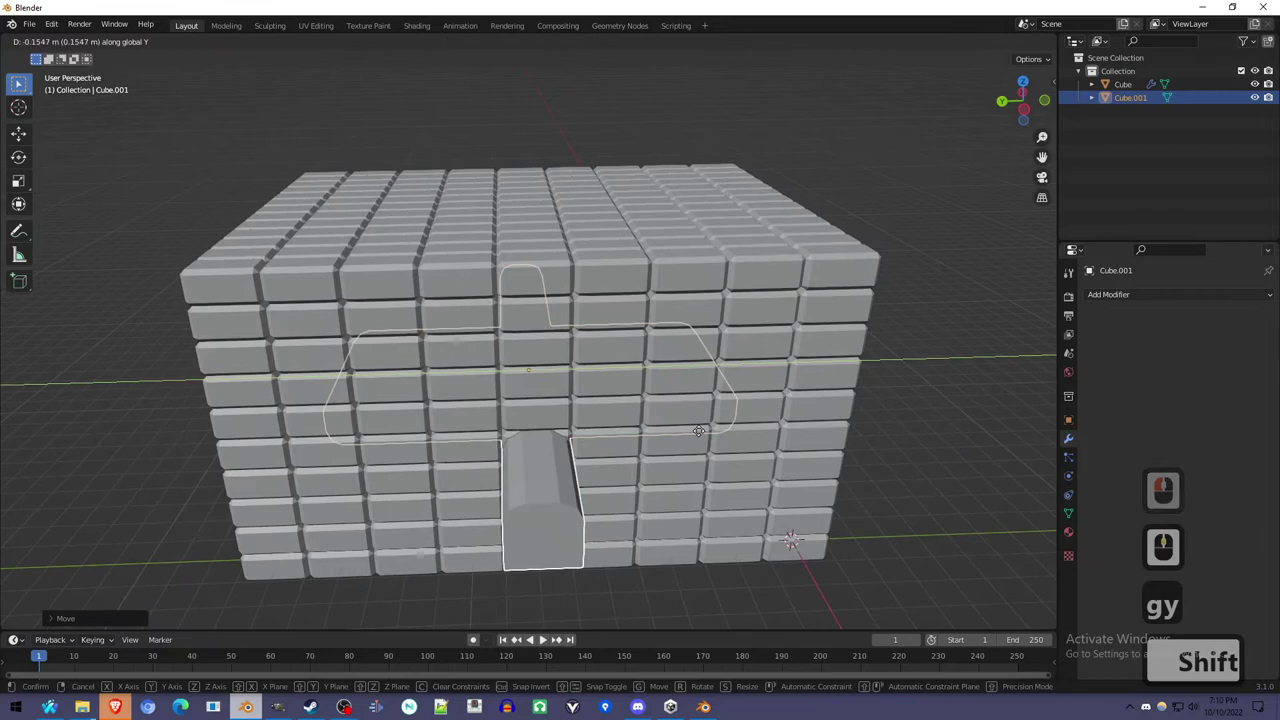
pyautogui.click(699, 431)
pyautogui.moveTo(588, 406); pyautogui.dragTo(643, 449, button='middle')
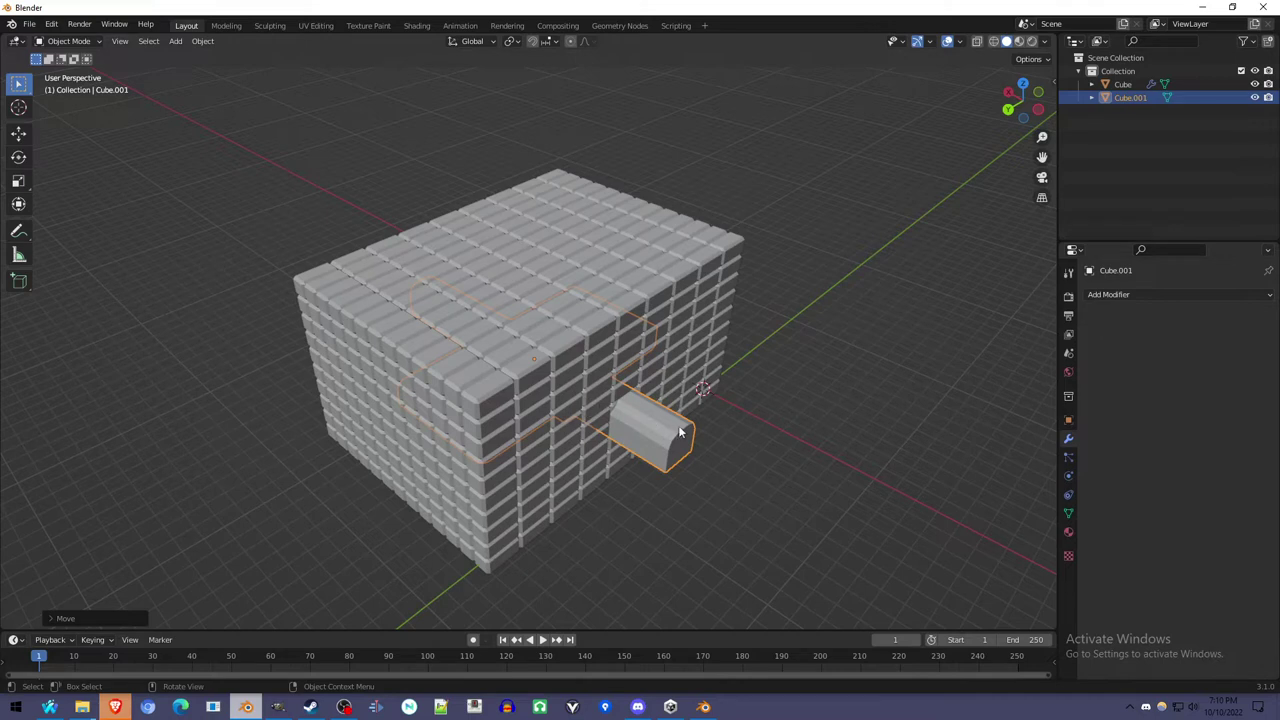
# Select the block stack and collapse the settings of its three Array modifiers
pyautogui.click(678, 395)
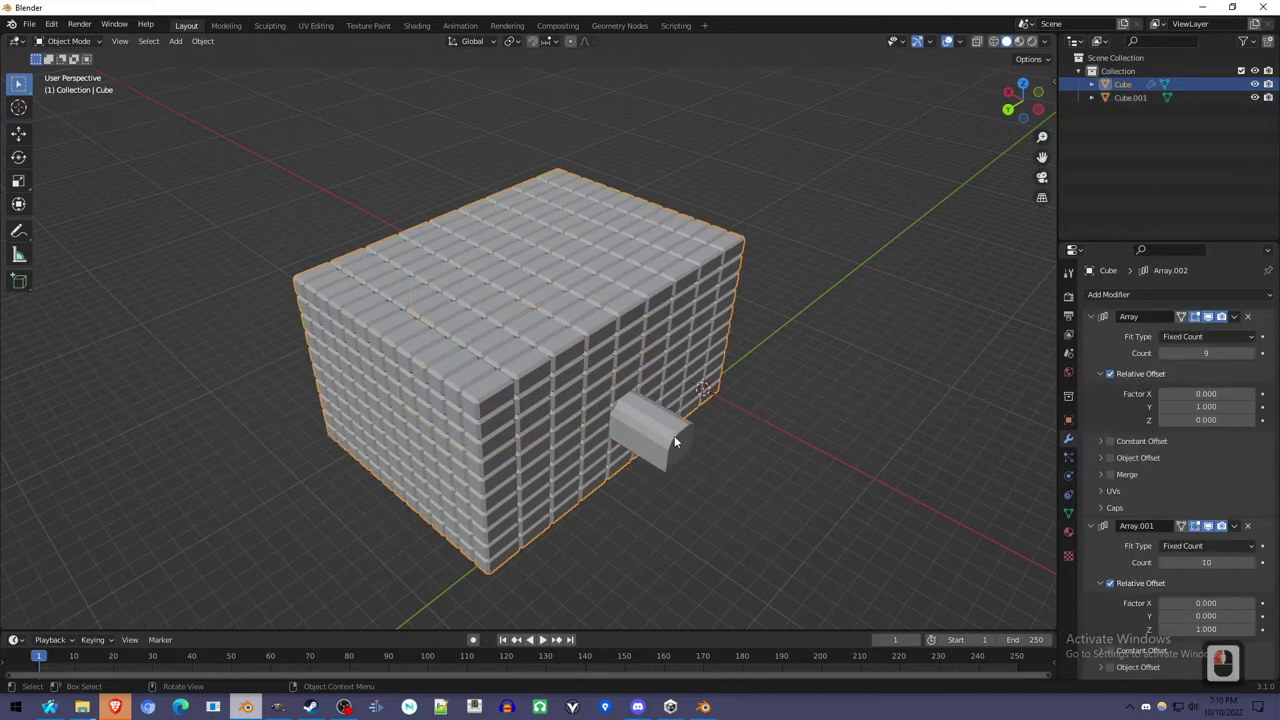
pyautogui.click(1091, 317)
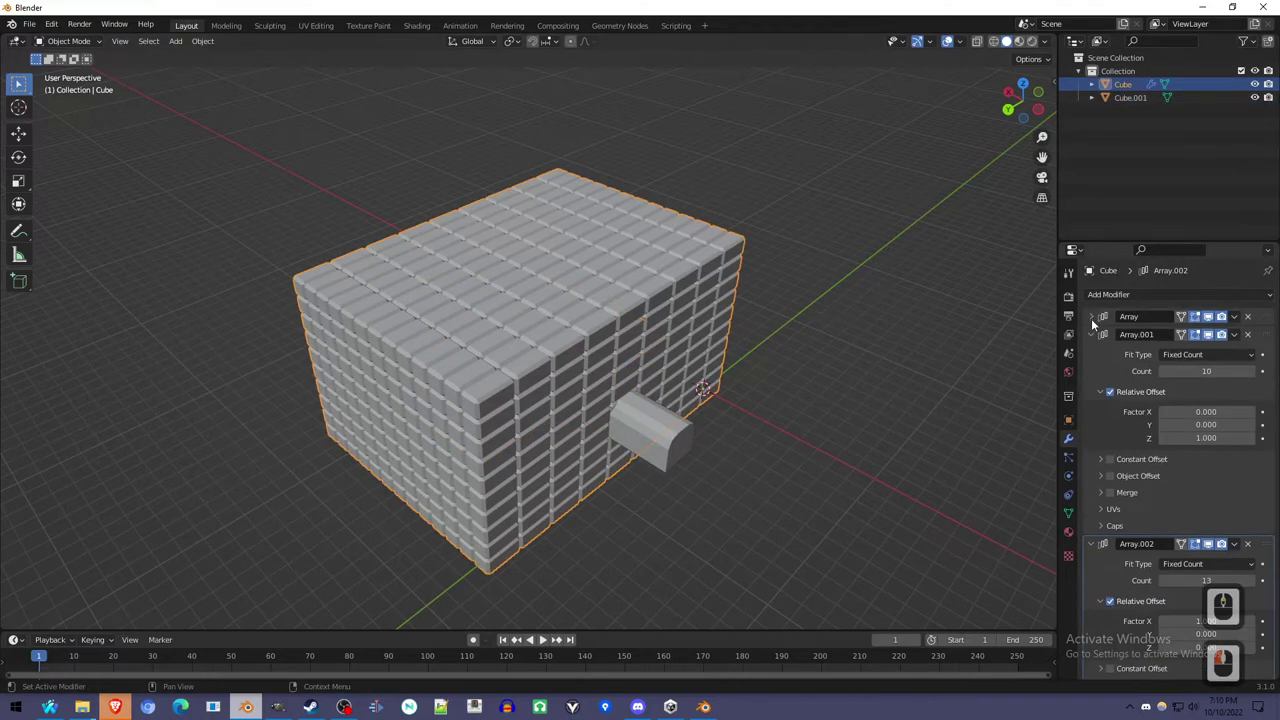
pyautogui.click(1091, 334)
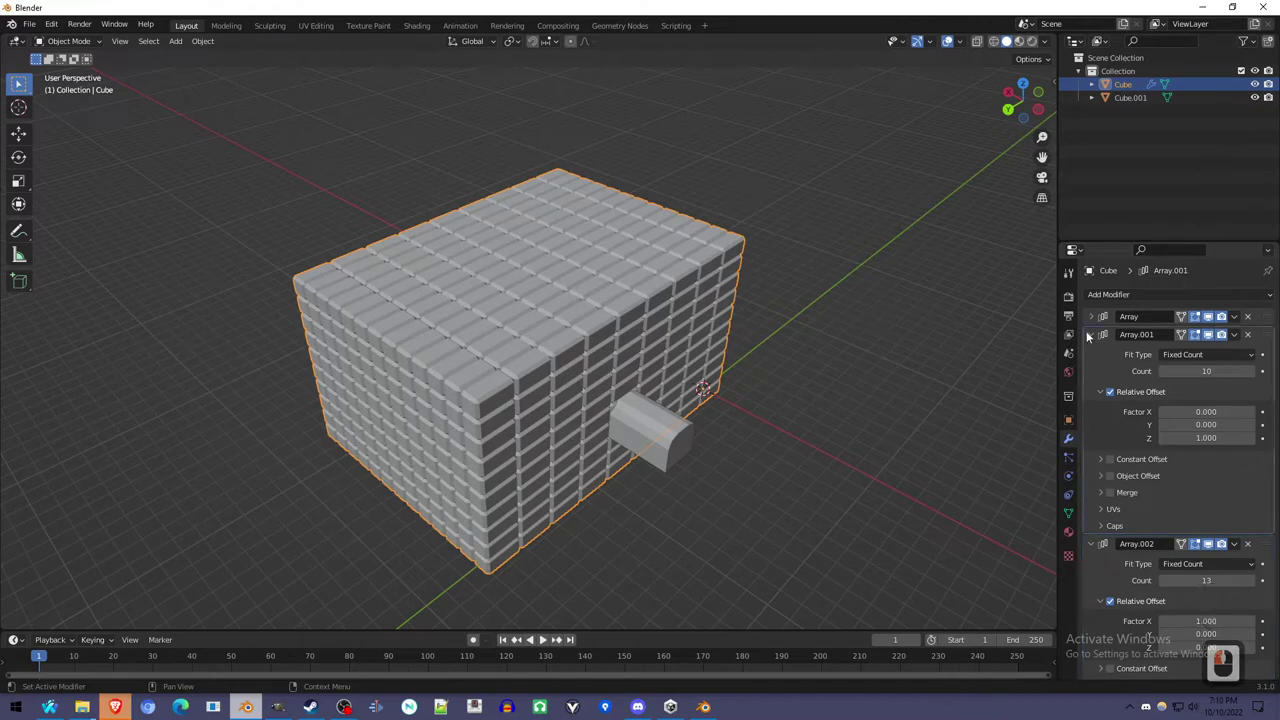
pyautogui.click(1091, 351)
# Select the tunnel volume together with the block stack as active object, and try to open the Bool Tool menu
pyautogui.scroll(2, 622, 488)
pyautogui.moveTo(622, 488); pyautogui.dragTo(531, 451, button='middle')
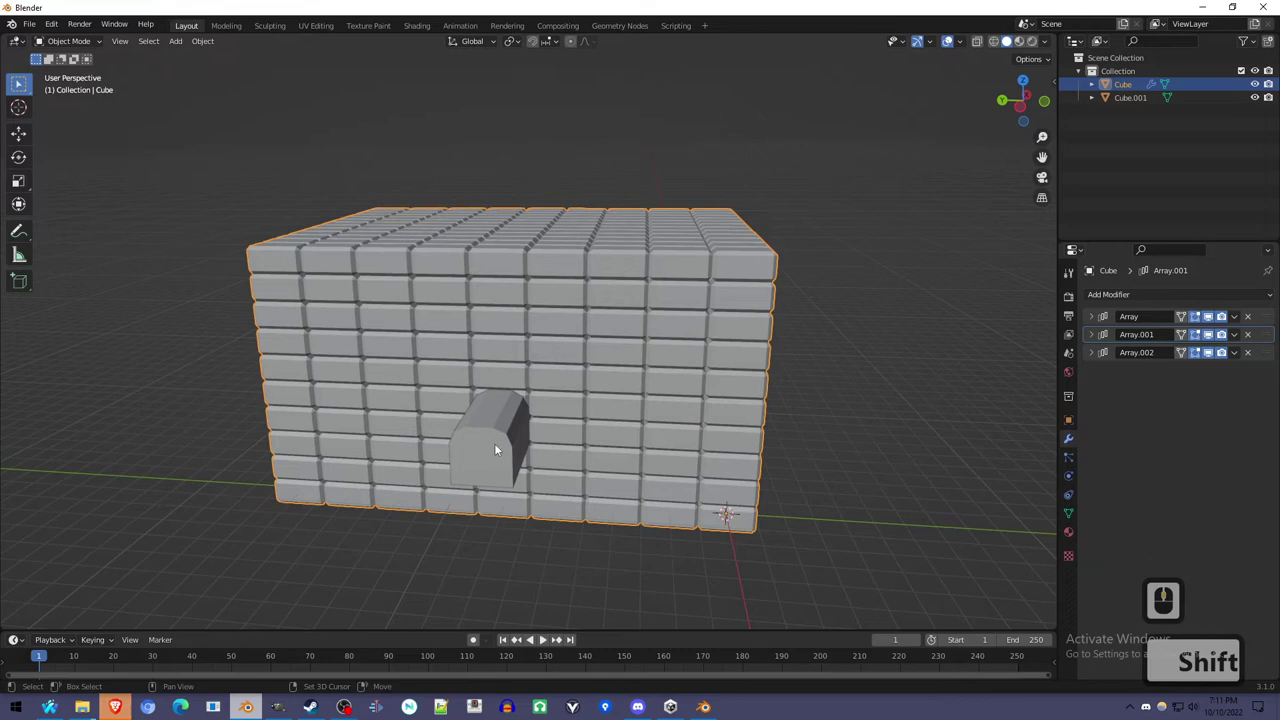
pyautogui.keyDown('shift'); pyautogui.click(505, 450); pyautogui.keyUp('shift')
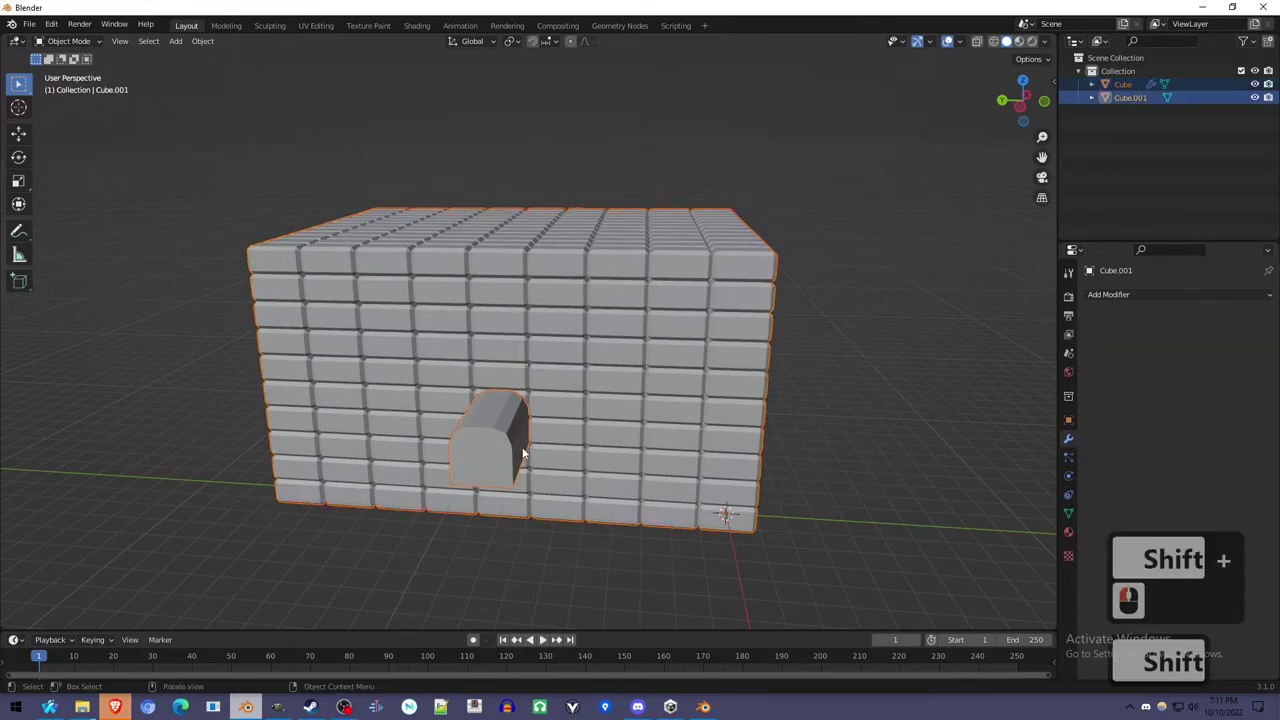
pyautogui.keyDown('shift'); pyautogui.click(580, 445); pyautogui.keyUp('shift')
pyautogui.hotkey('ctrl', 'shift', 'b')
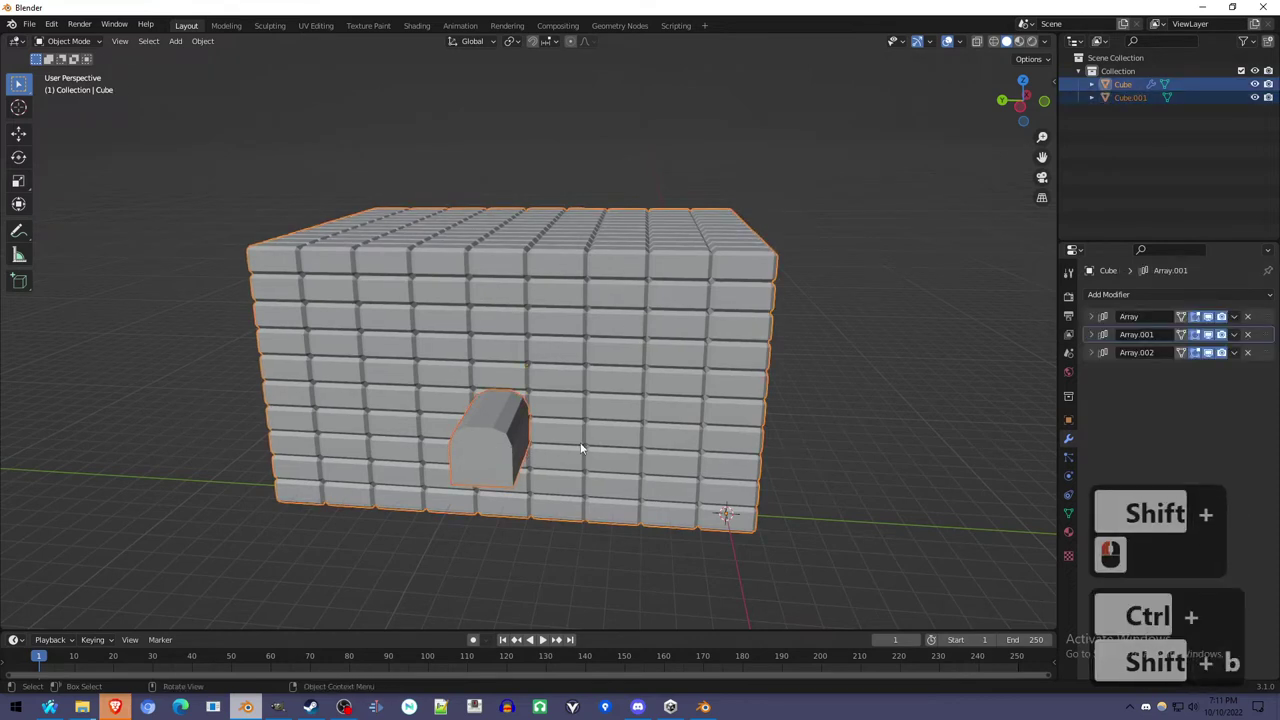
pyautogui.hotkey('ctrl', 'shift', 'b')
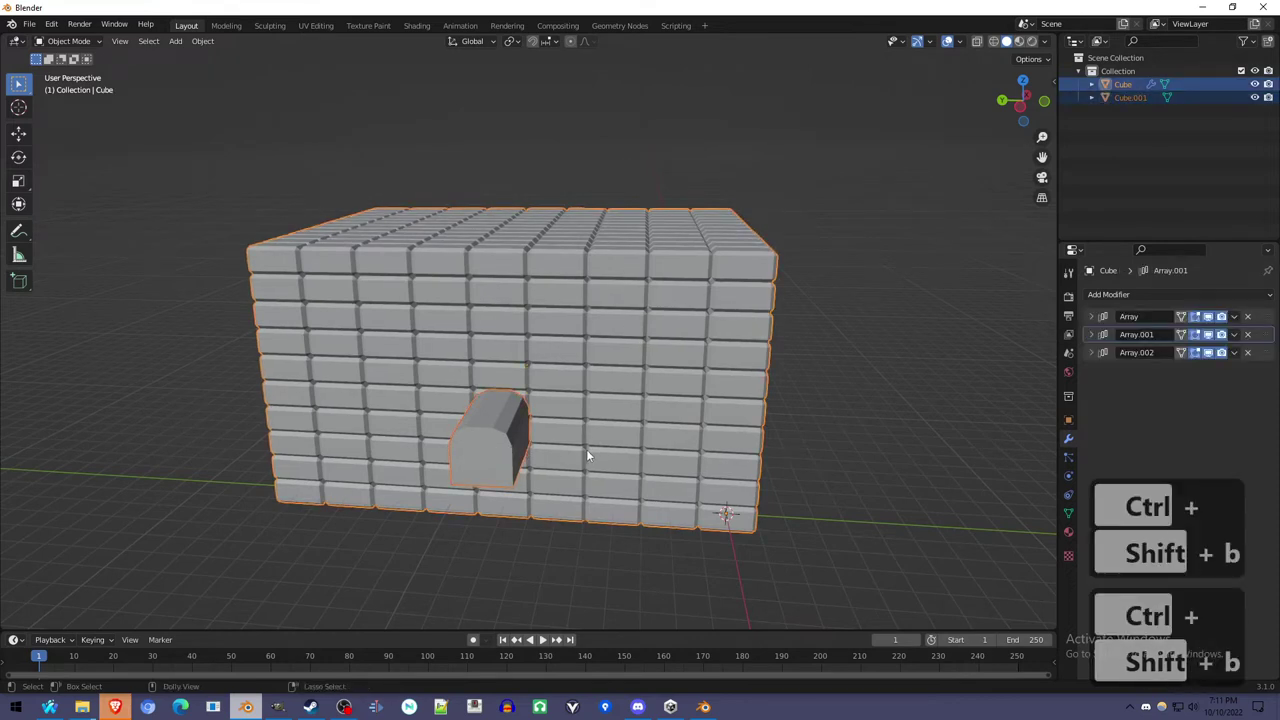
# Search the add-ons in the preferences for "bool", enable Object: Bool Tool and close the preferences
pyautogui.click(51, 24)
pyautogui.click(106, 214)
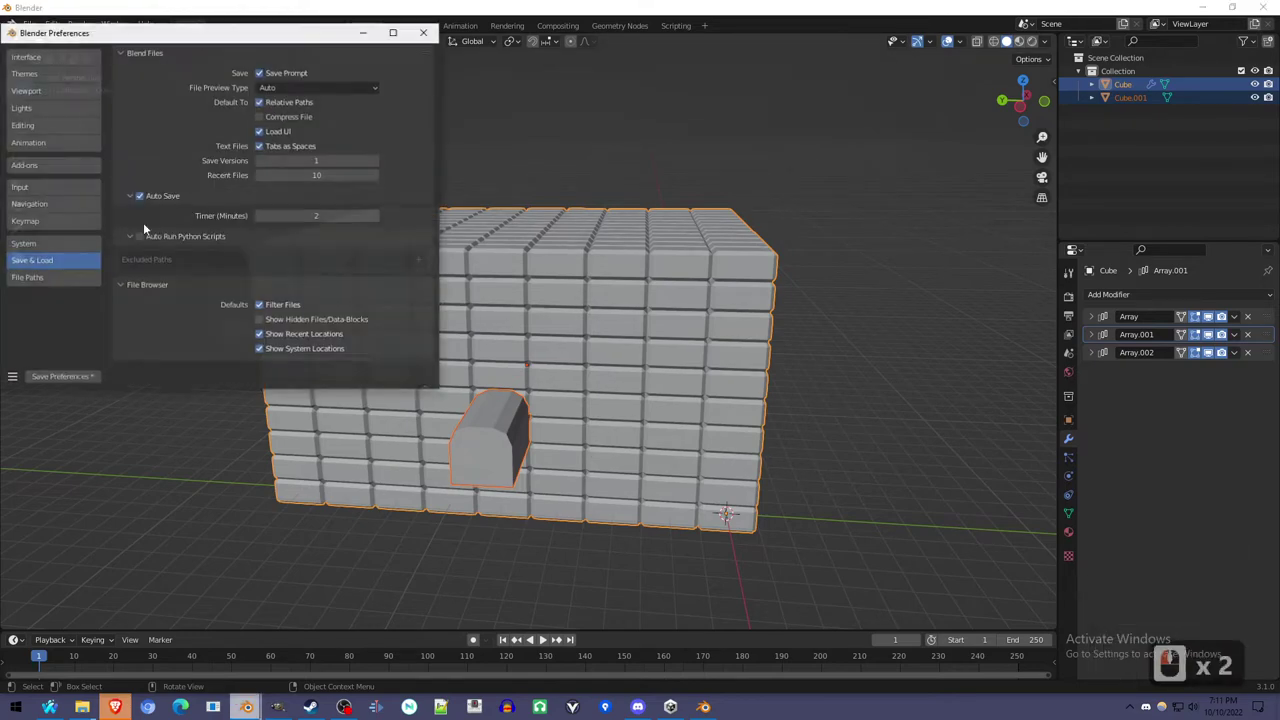
pyautogui.click(40, 165)
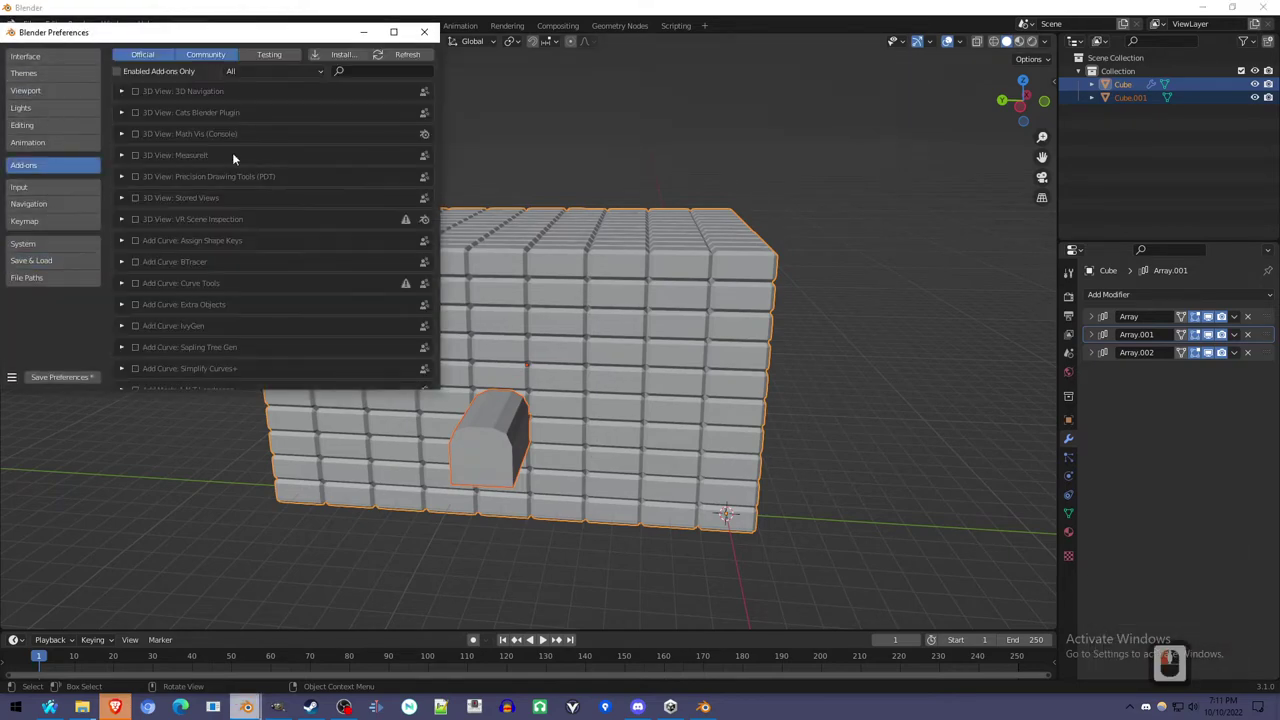
pyautogui.write('bool')
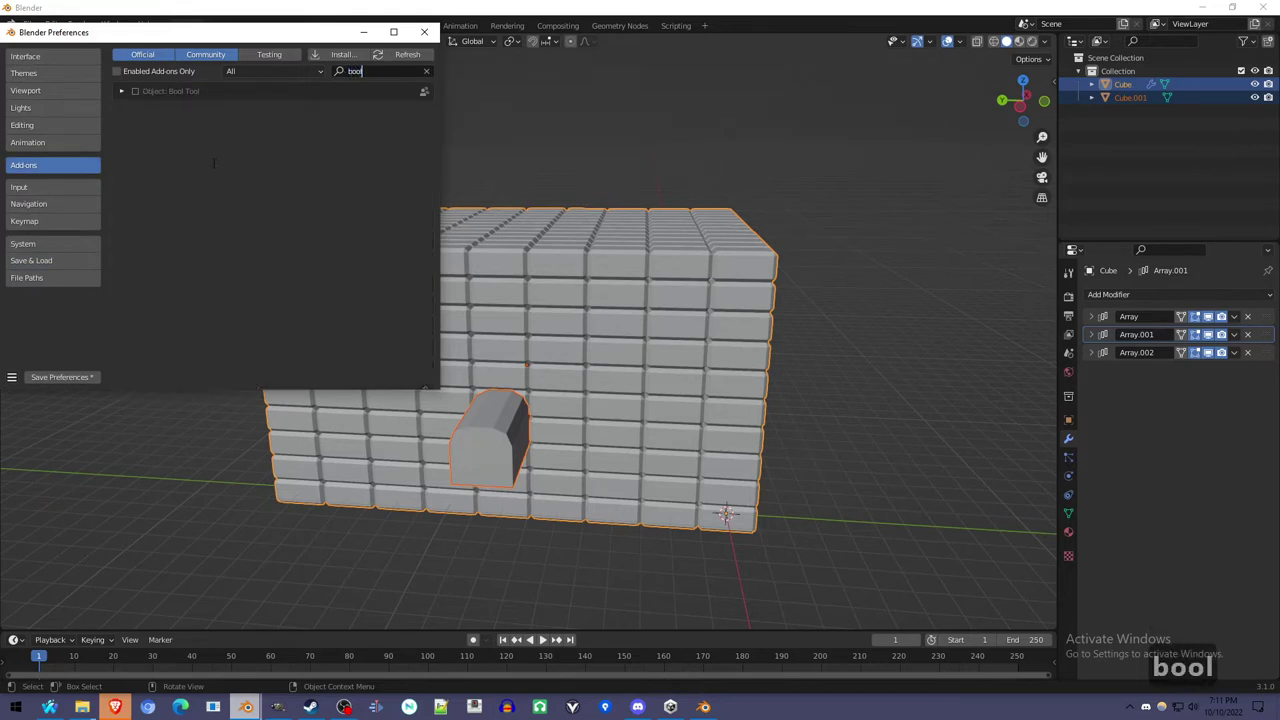
pyautogui.click(134, 92)
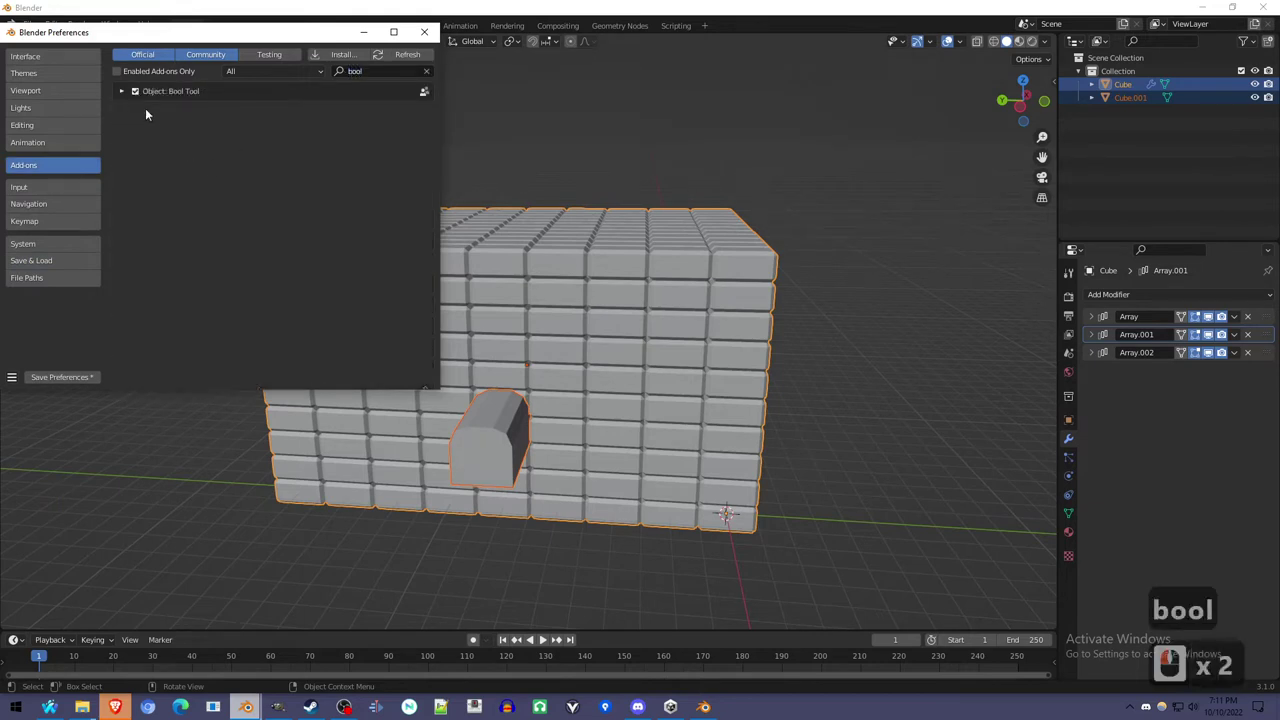
pyautogui.click(426, 33)
# Subtract the tunnel volume from the block stack with Bool Tool's Brush Boolean Difference
pyautogui.hotkey('ctrl', 'shift', 'b')
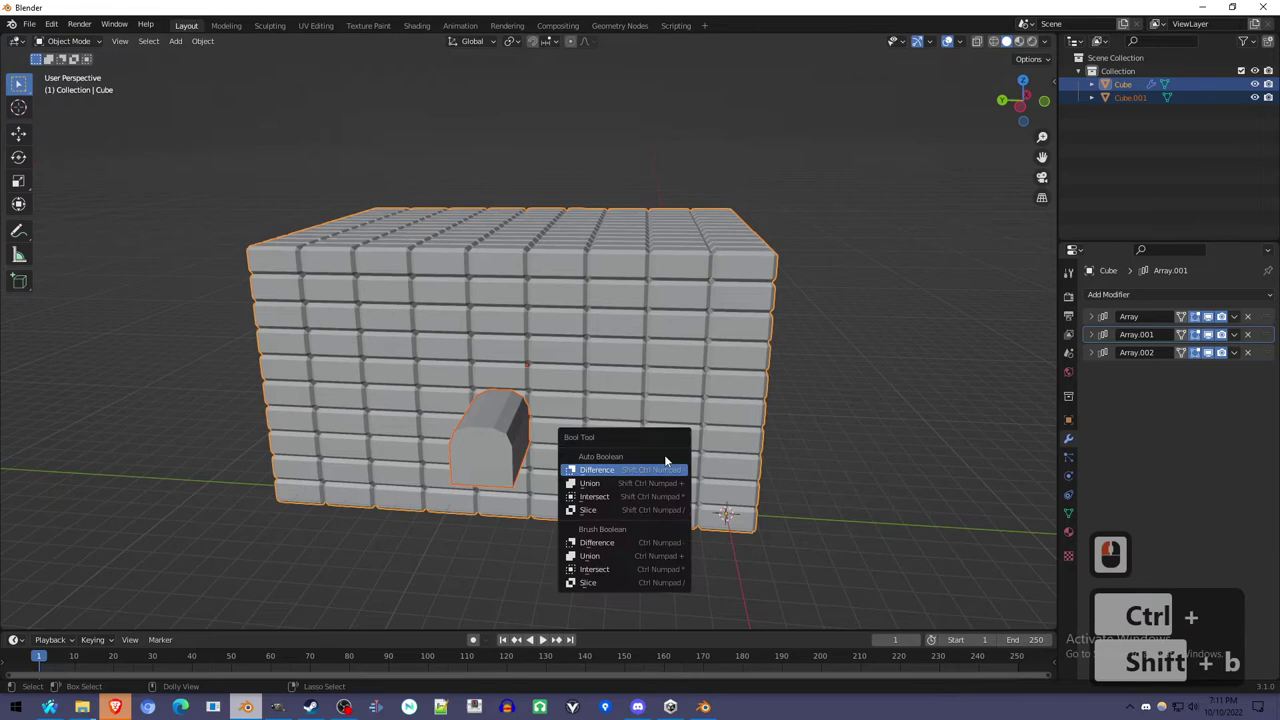
pyautogui.click(659, 547)
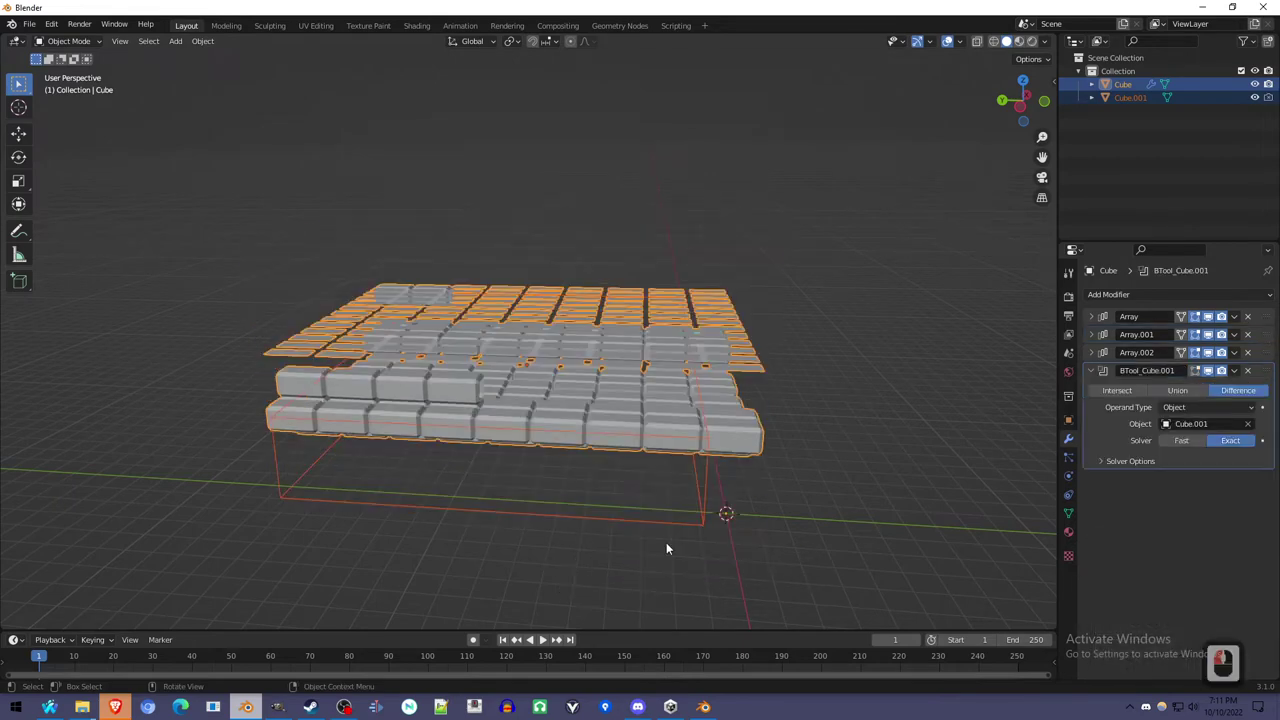
pyautogui.moveTo(498, 493); pyautogui.dragTo(726, 497, button='middle')
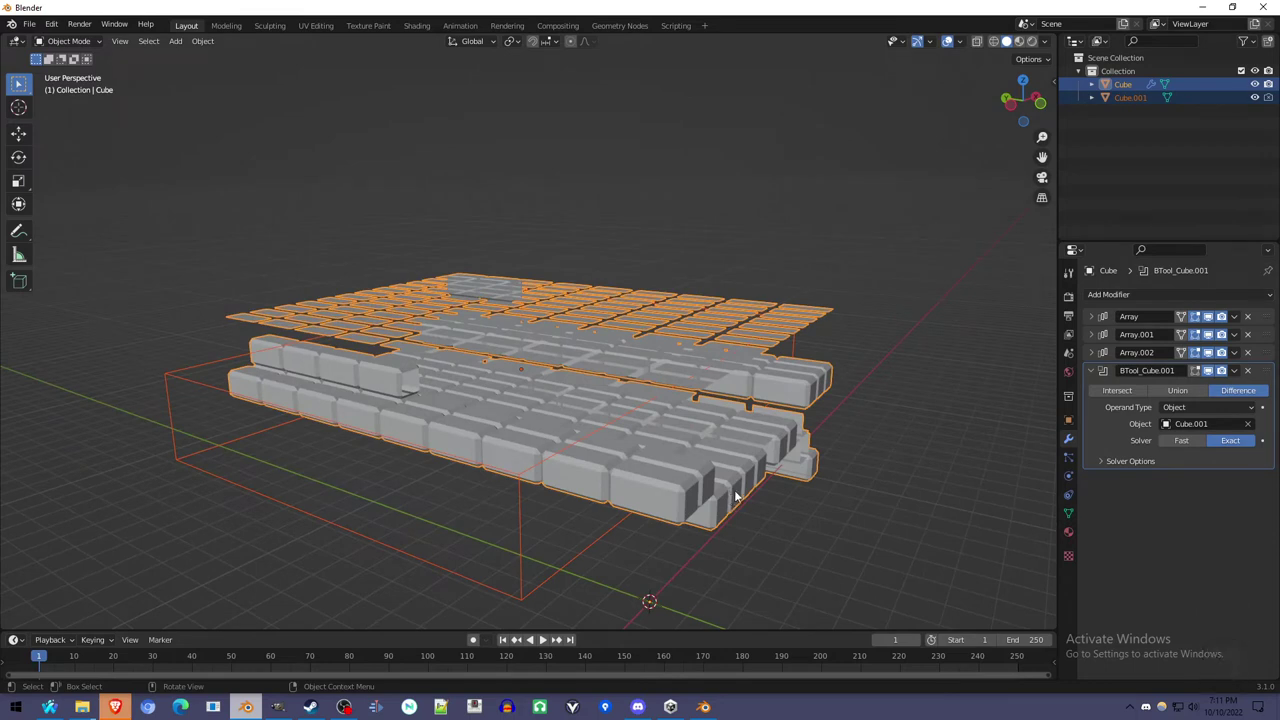
# Select only the block stack and apply its three Array modifiers, keeping the Boolean modifier
pyautogui.click(735, 495)
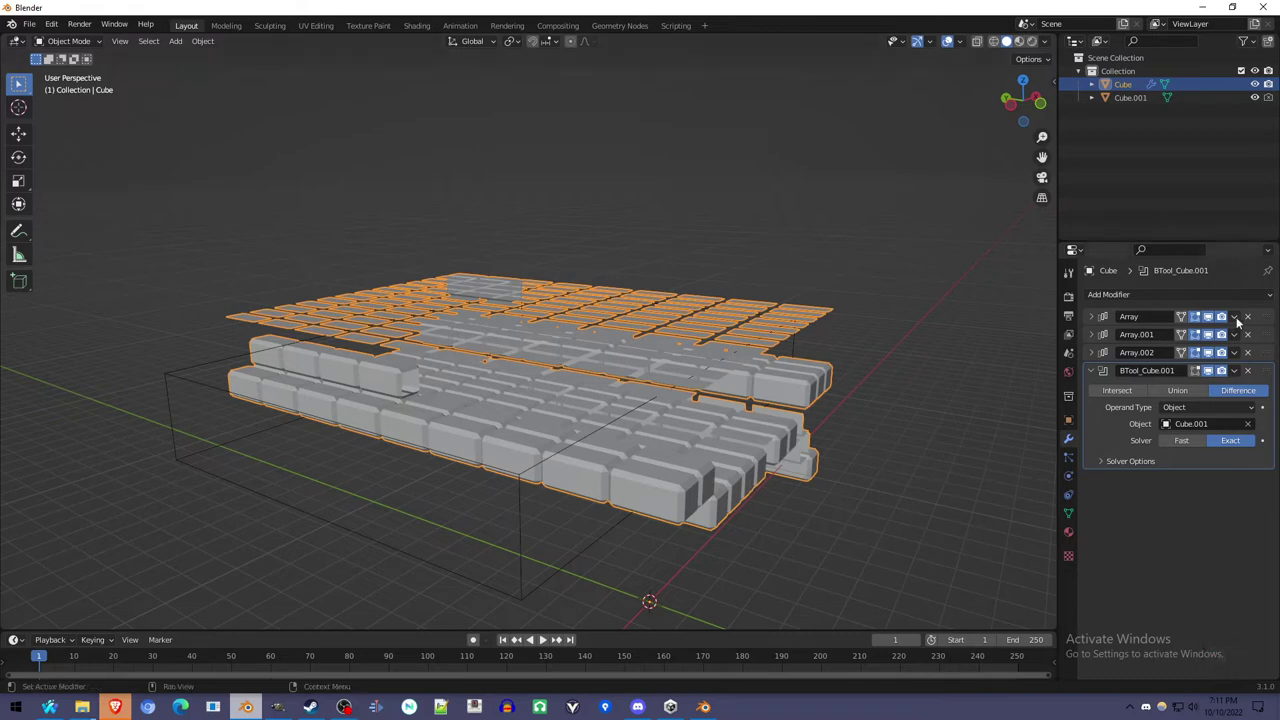
pyautogui.hotkey('ctrl', 'a')
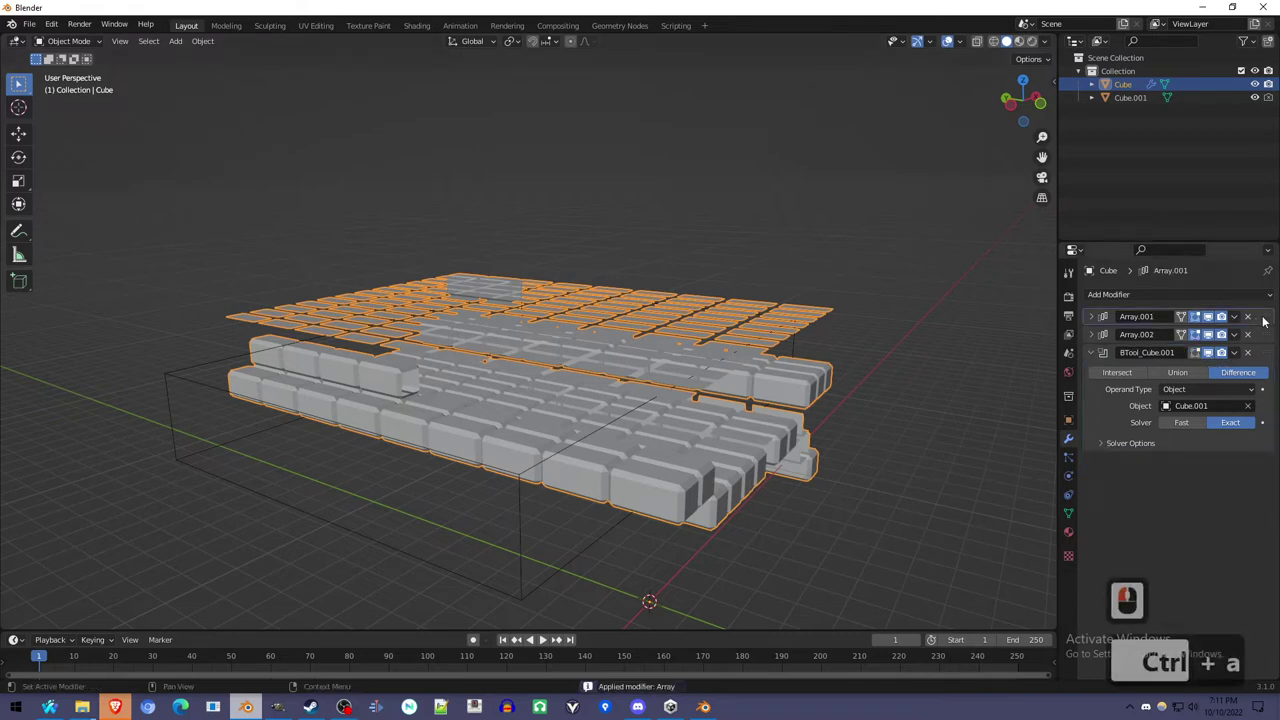
pyautogui.hotkey('ctrl', 'a')
pyautogui.hotkey('ctrl', 'a')
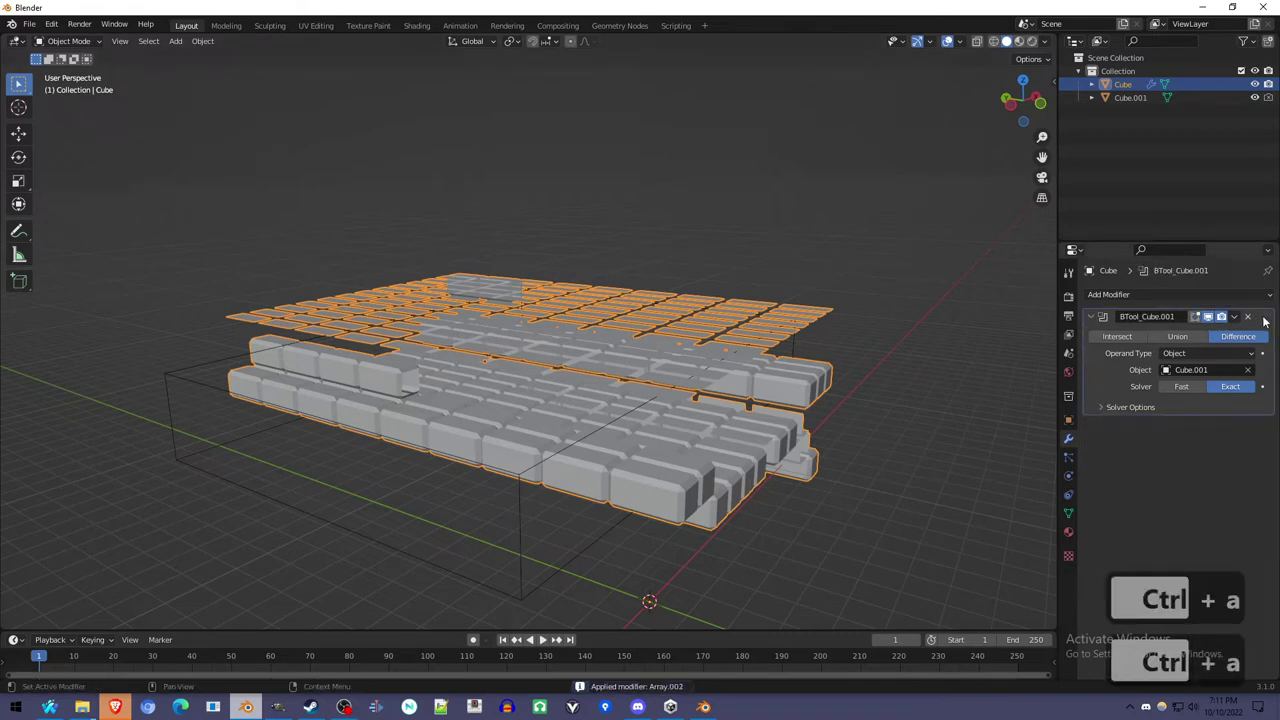
# Separate the block stack's mesh by loose parts in Edit Mode and return to Object Mode
pyautogui.press('Tab')
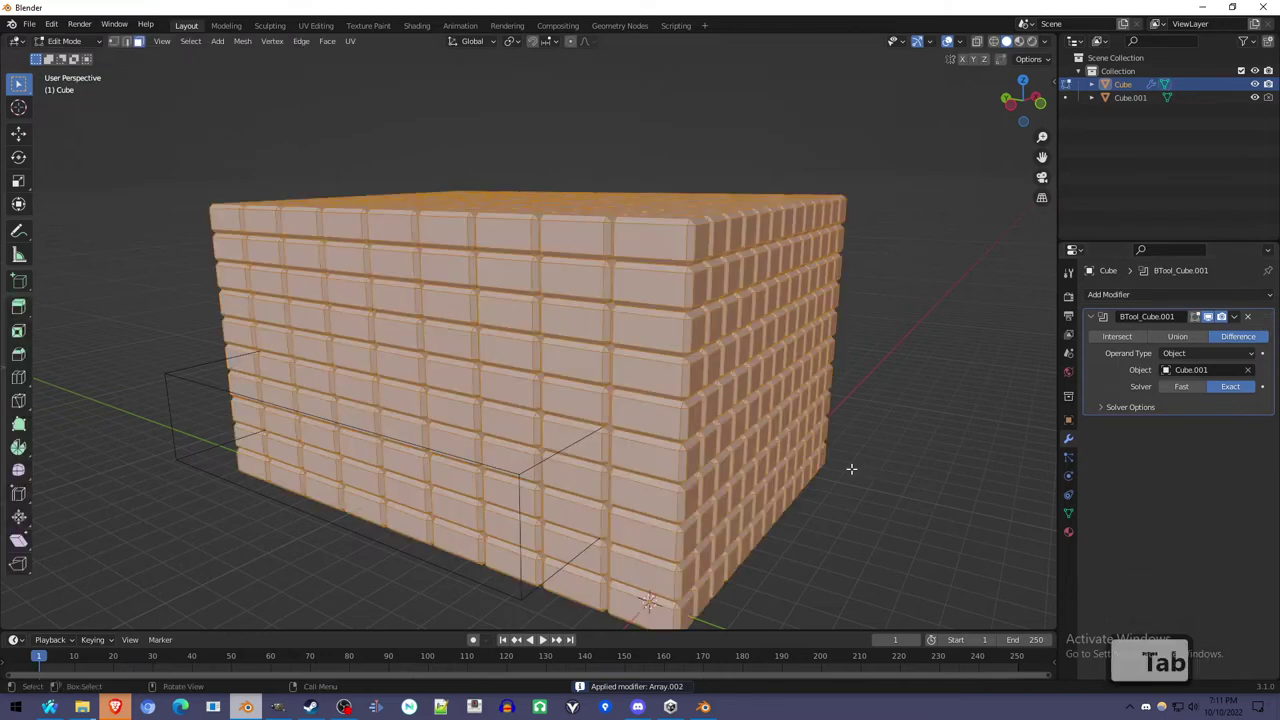
pyautogui.press('p')
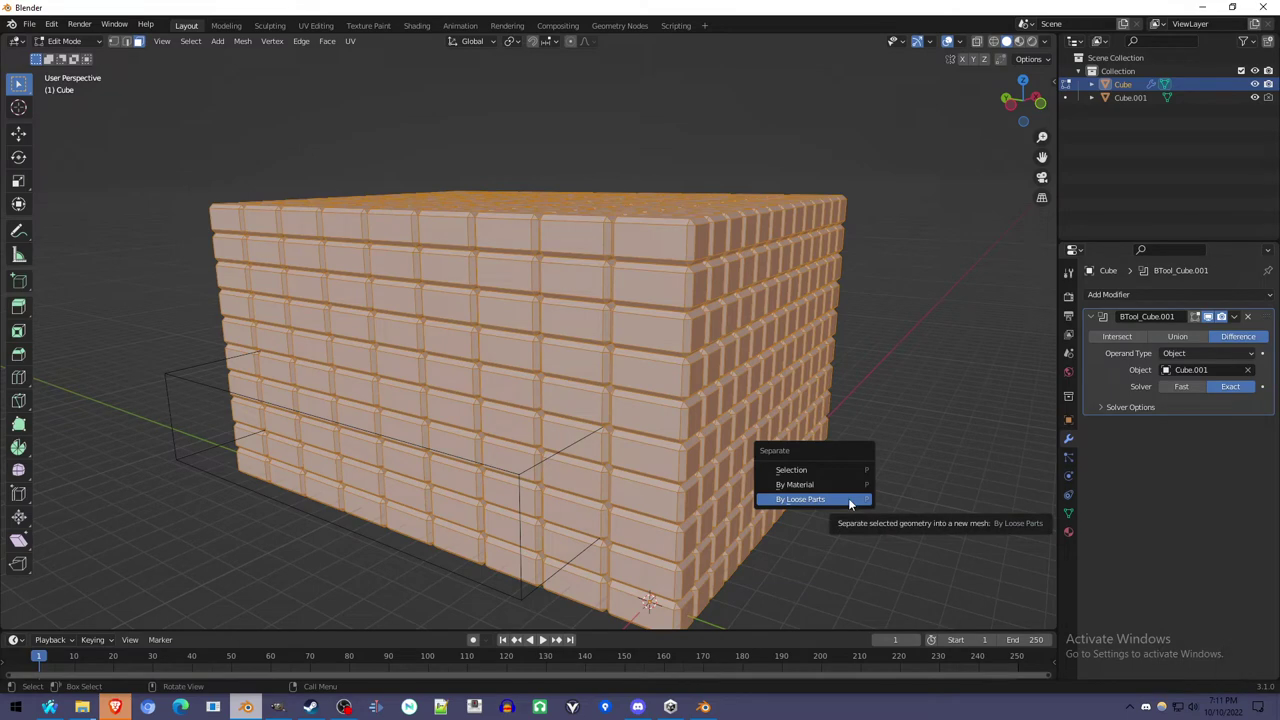
pyautogui.click(848, 498)
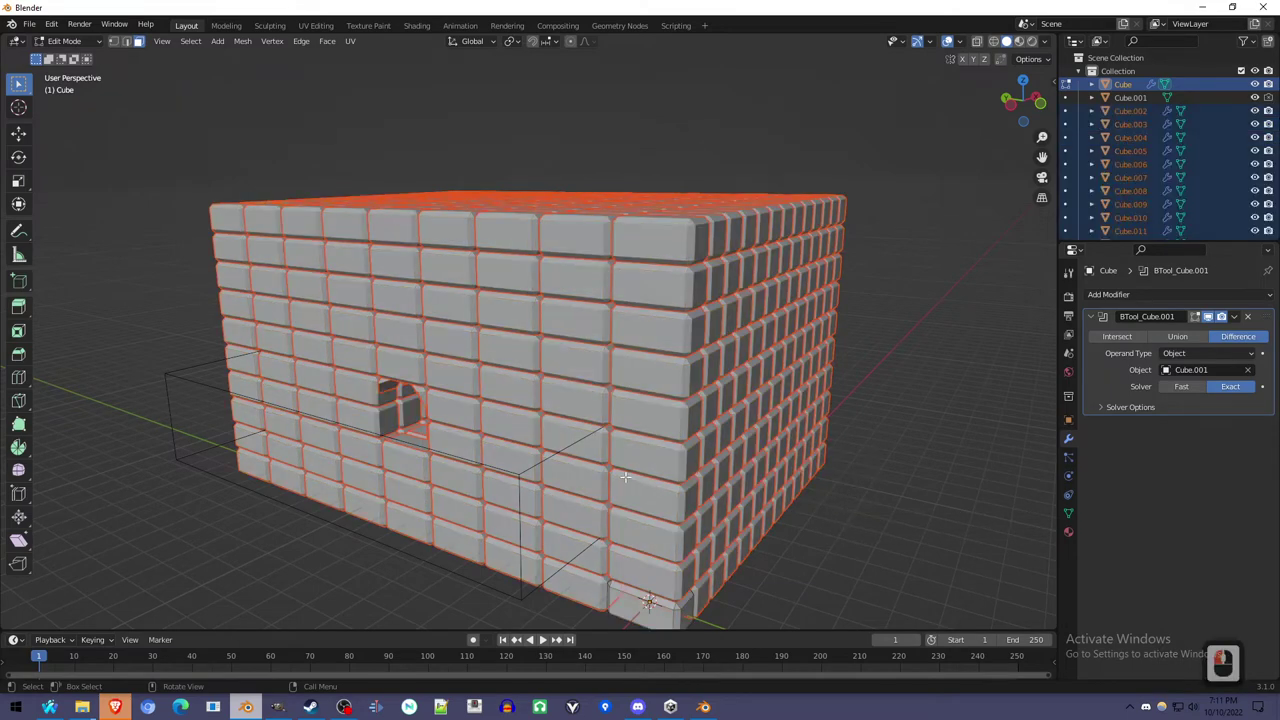
pyautogui.press('Tab')
# Examine the carved tunnel by flying through its inside and viewing the block stack from outside
pyautogui.moveTo(628, 472); pyautogui.dragTo(715, 456, button='middle')
pyautogui.scroll(5, 700, 460)
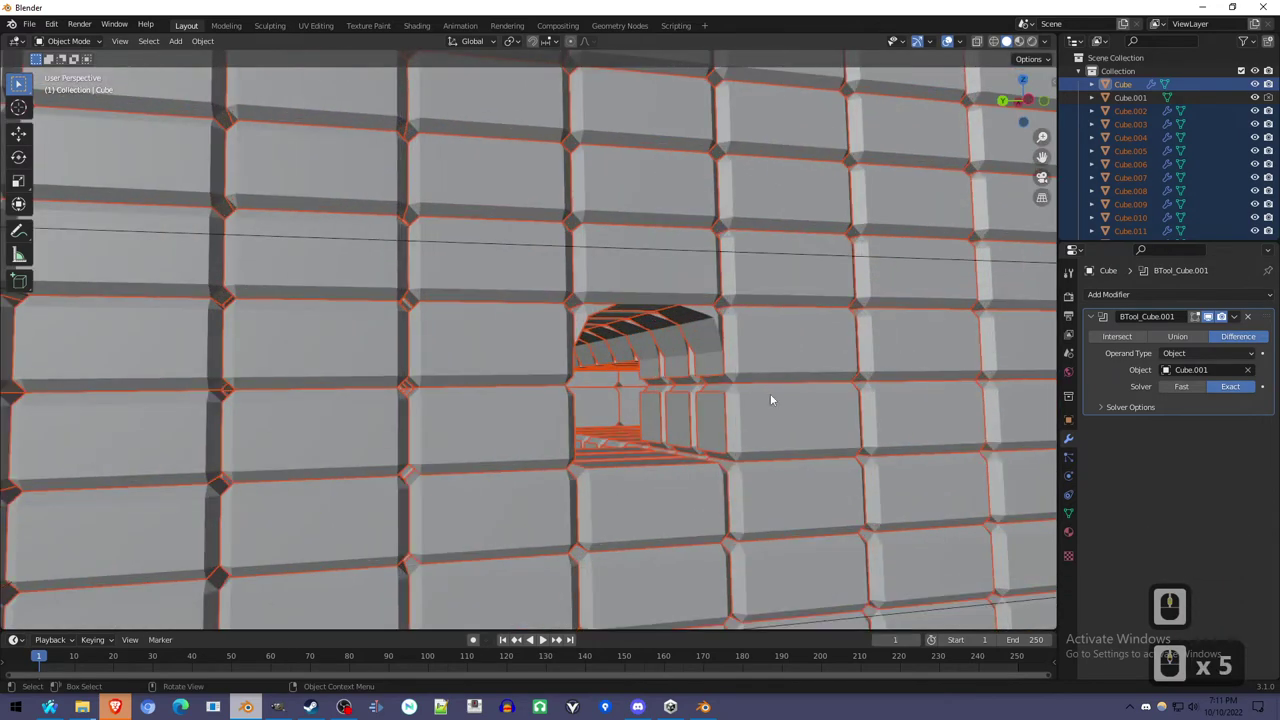
pyautogui.moveTo(782, 425); pyautogui.dragTo(743, 449, button='middle')
pyautogui.scroll(-3, 790, 444)
pyautogui.scroll(5, 743, 449)
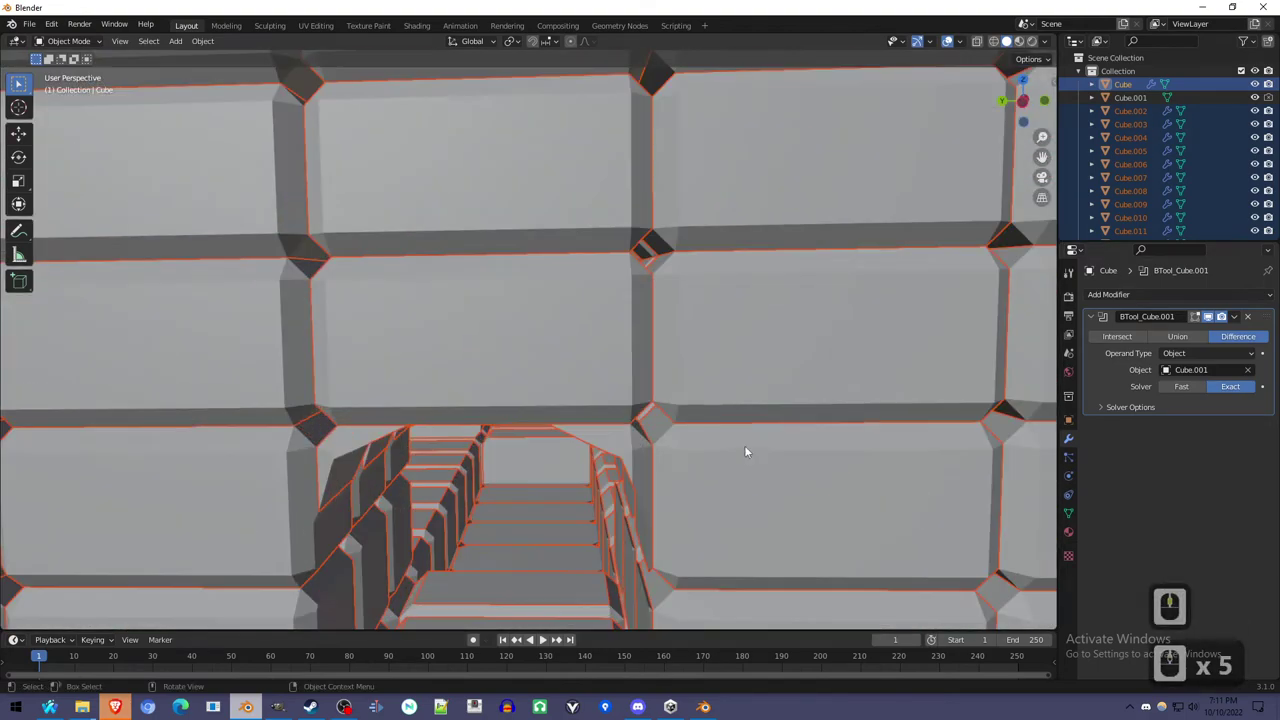
pyautogui.hotkey('shift', '`')
pyautogui.press('w')
pyautogui.press('shift')
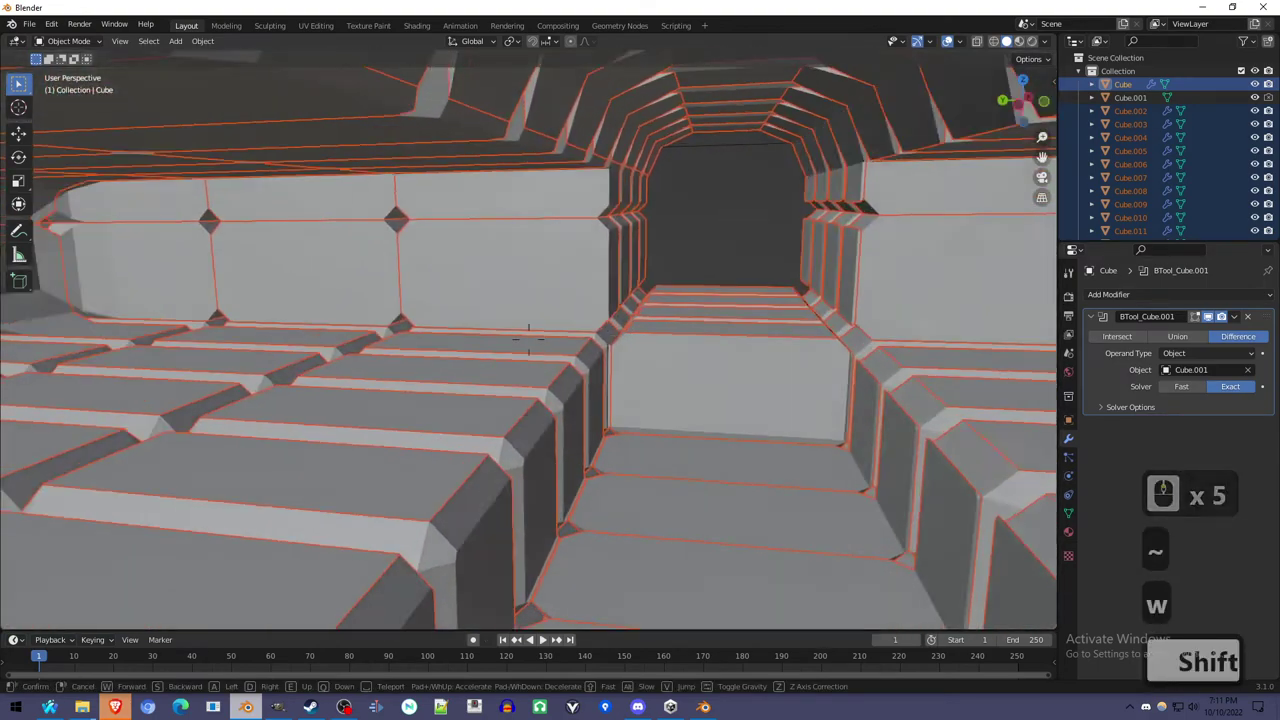
pyautogui.press('d')
pyautogui.press('a')
pyautogui.press('w')
pyautogui.press('d')
pyautogui.press('s')
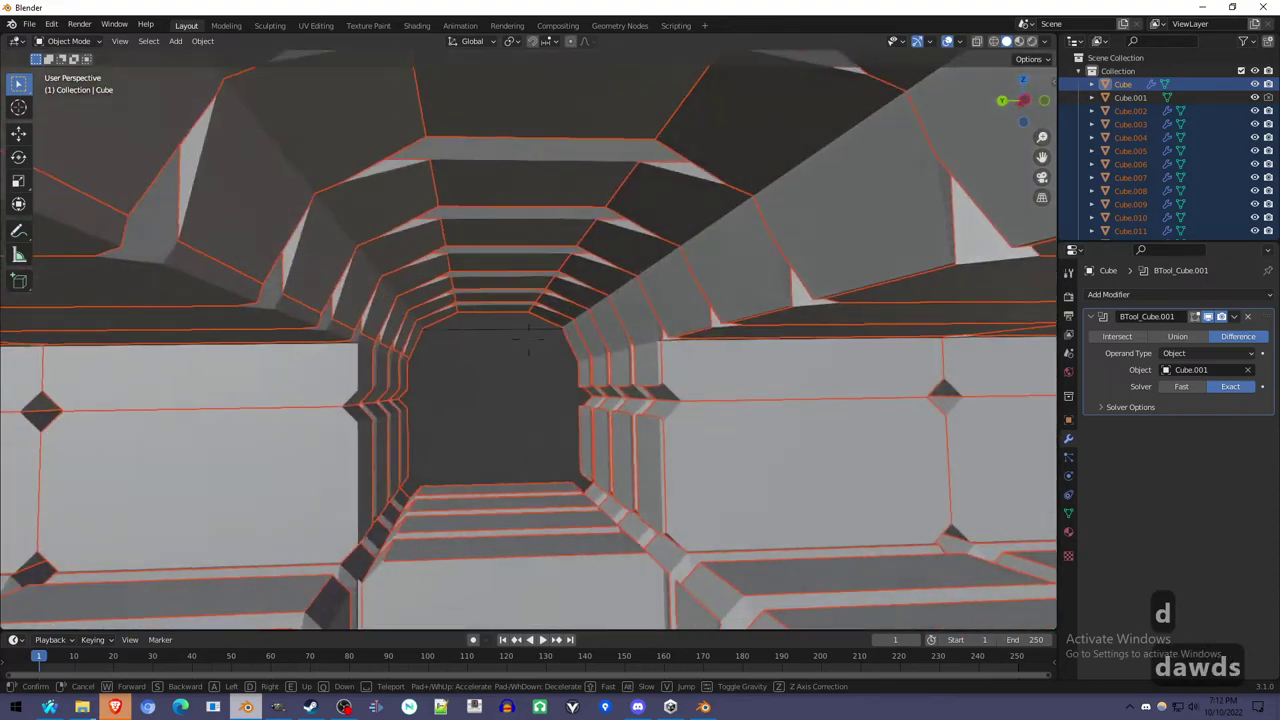
pyautogui.press('shift')
pyautogui.hotkey('shift', 'a')
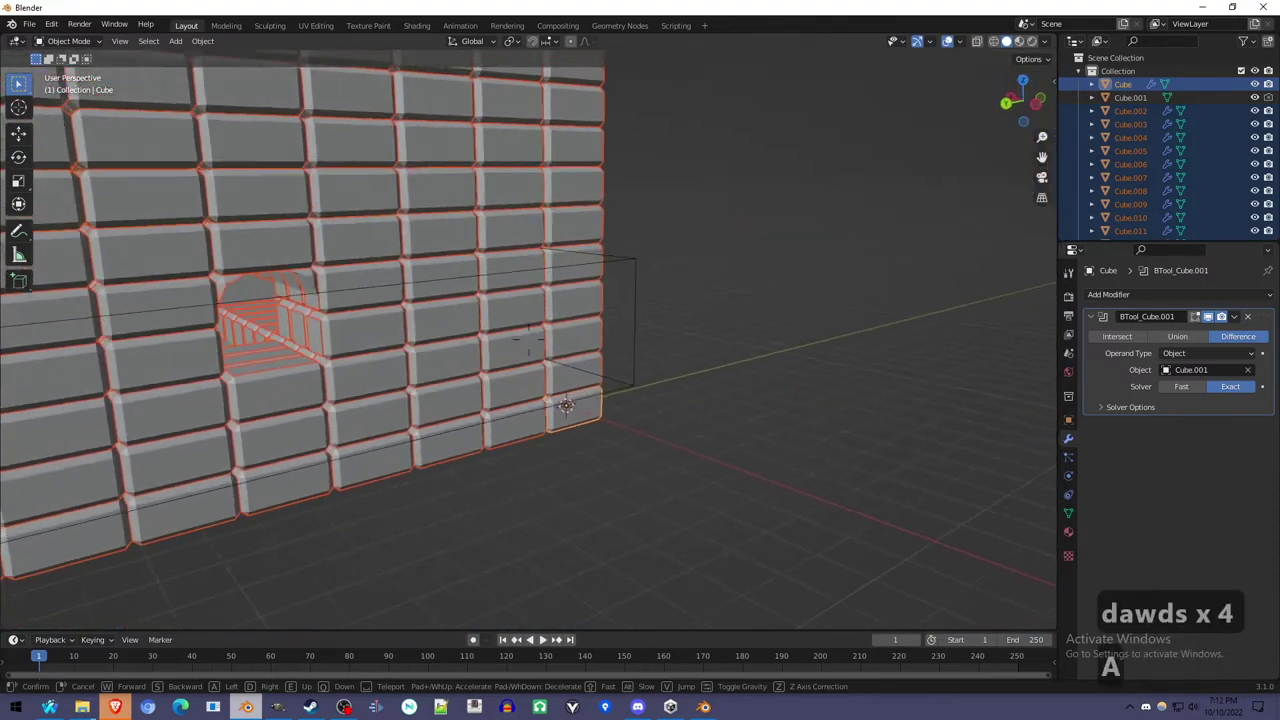
pyautogui.click(679, 369)
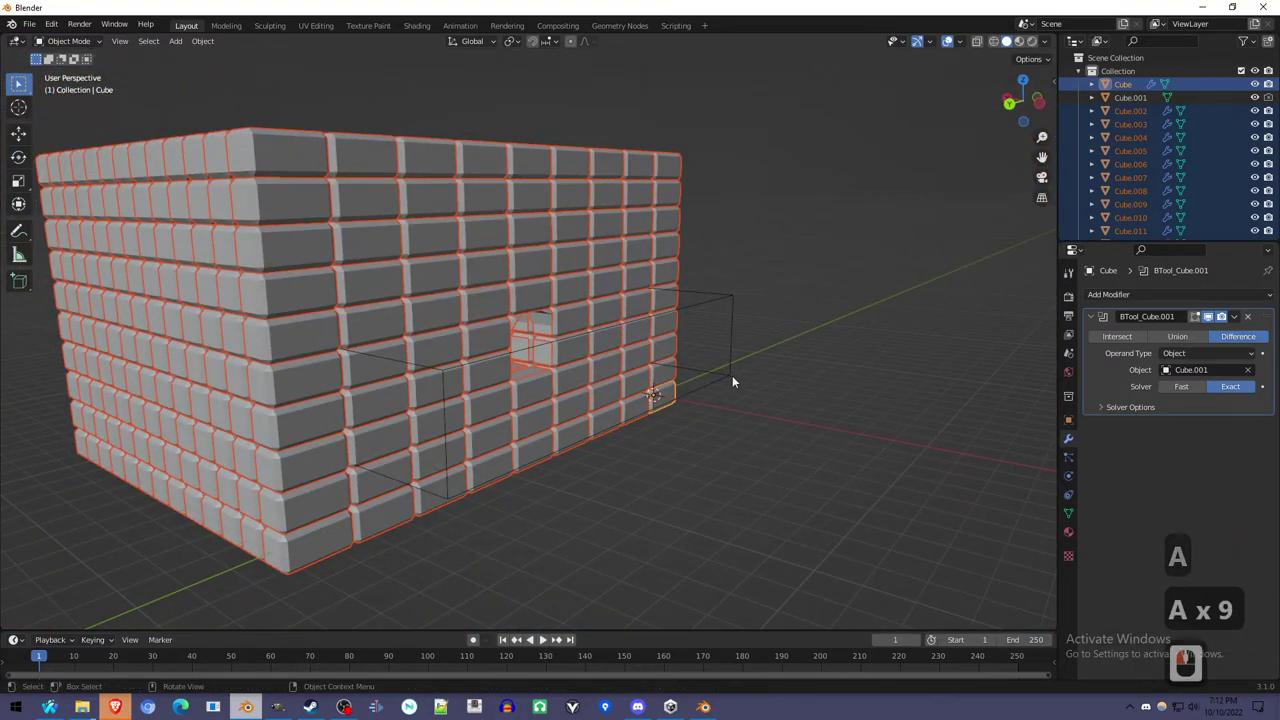
pyautogui.moveTo(806, 366); pyautogui.dragTo(940, 378, button='middle')
# Expand the Boolean modifier's solver options and set the solver to Fast for all selected blocks
pyautogui.click(1121, 409)
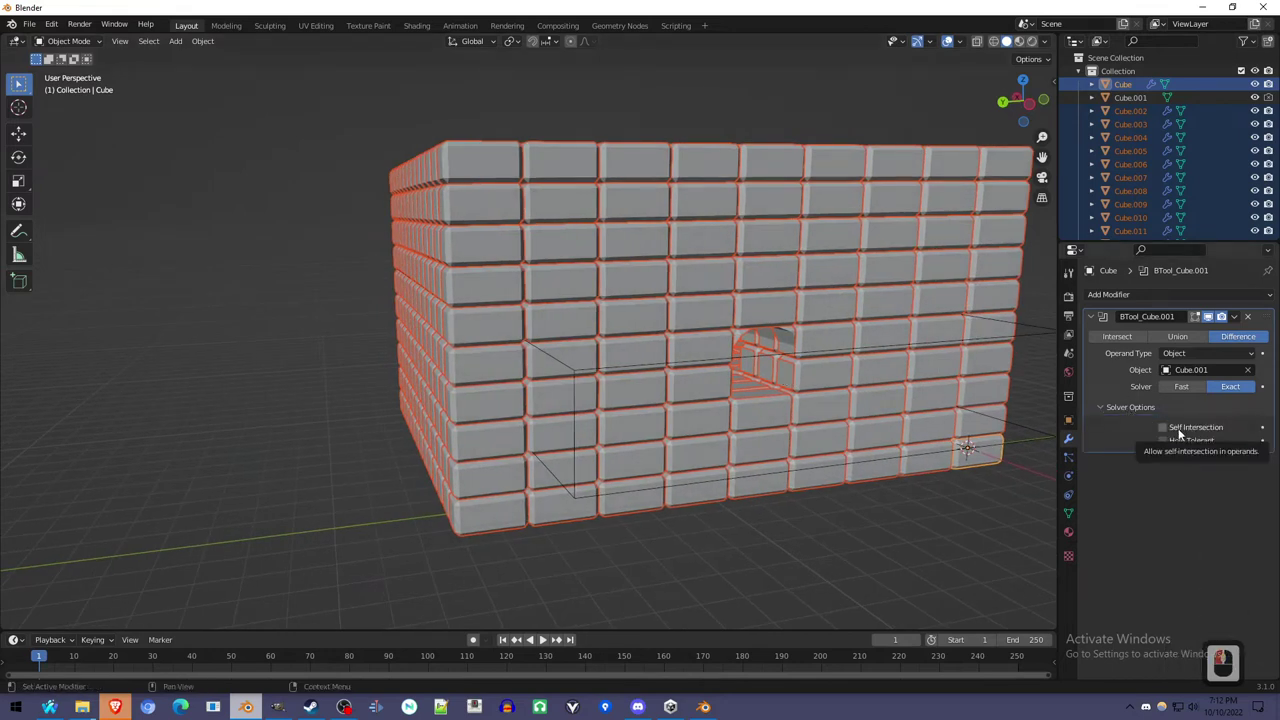
pyautogui.press('alt')
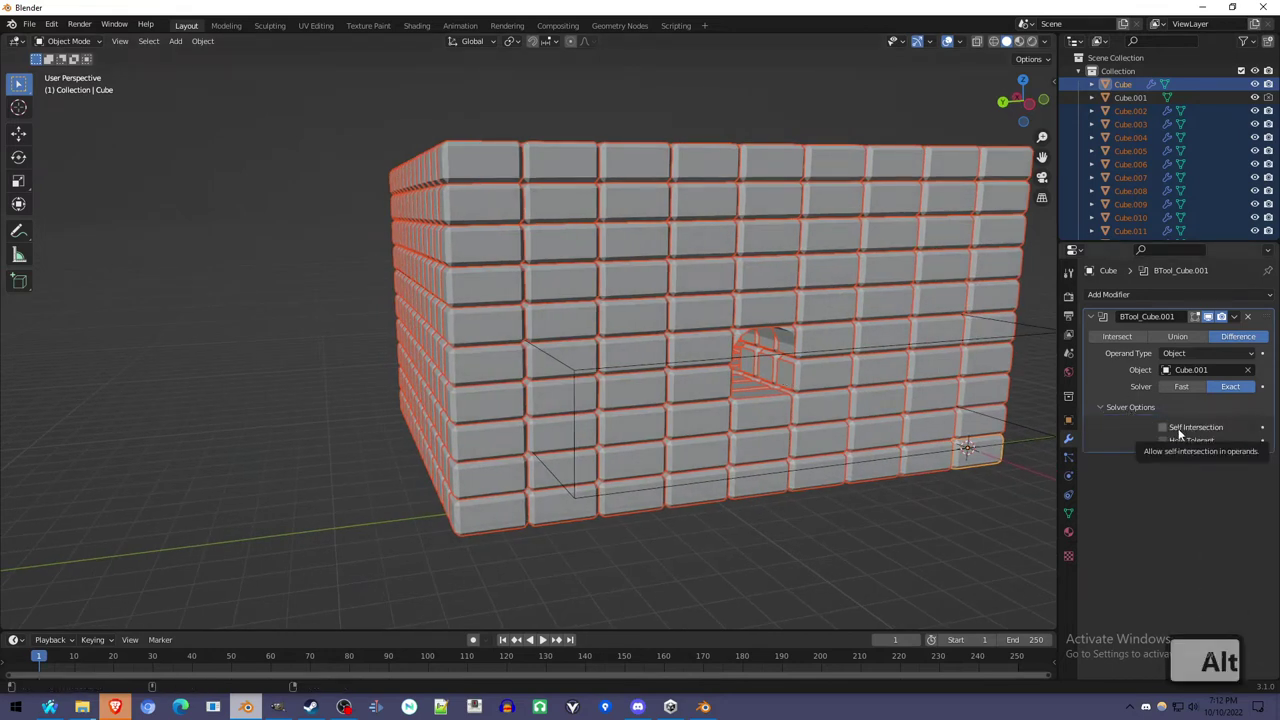
pyautogui.keyDown('alt'); pyautogui.click(1187, 386); pyautogui.keyUp('alt')
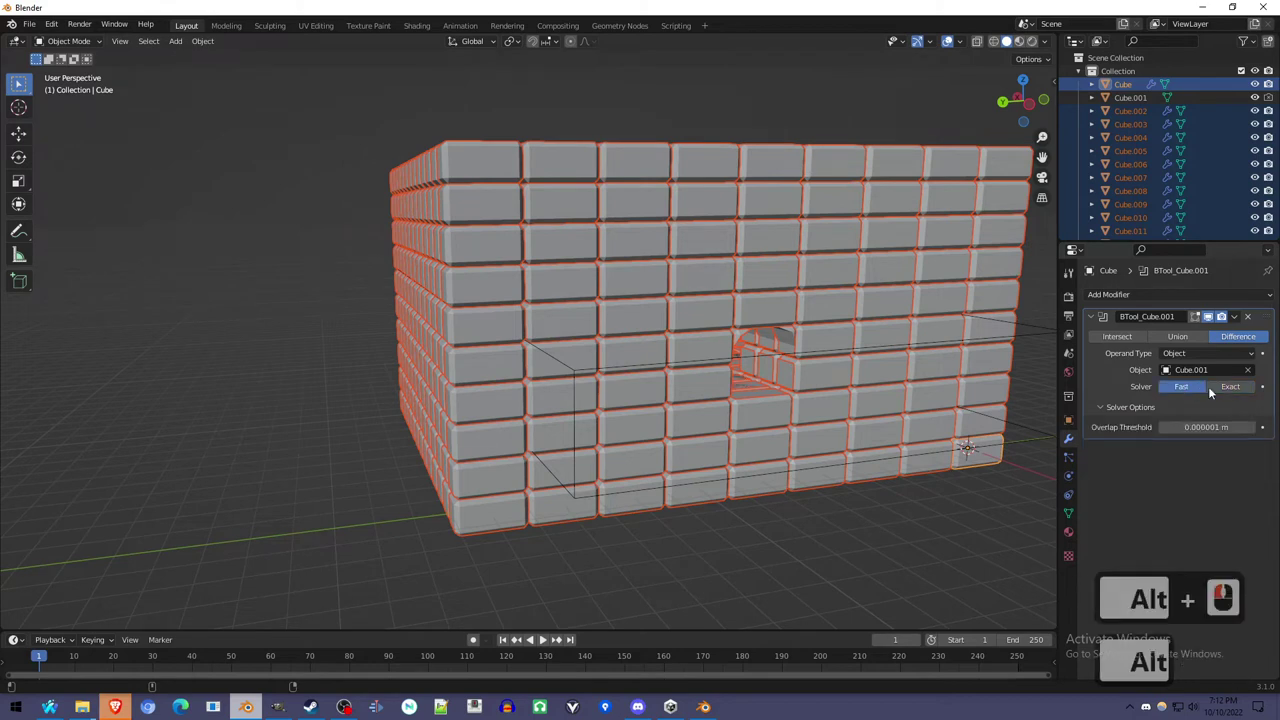
pyautogui.keyDown('alt'); pyautogui.click(1231, 388); pyautogui.keyUp('alt')
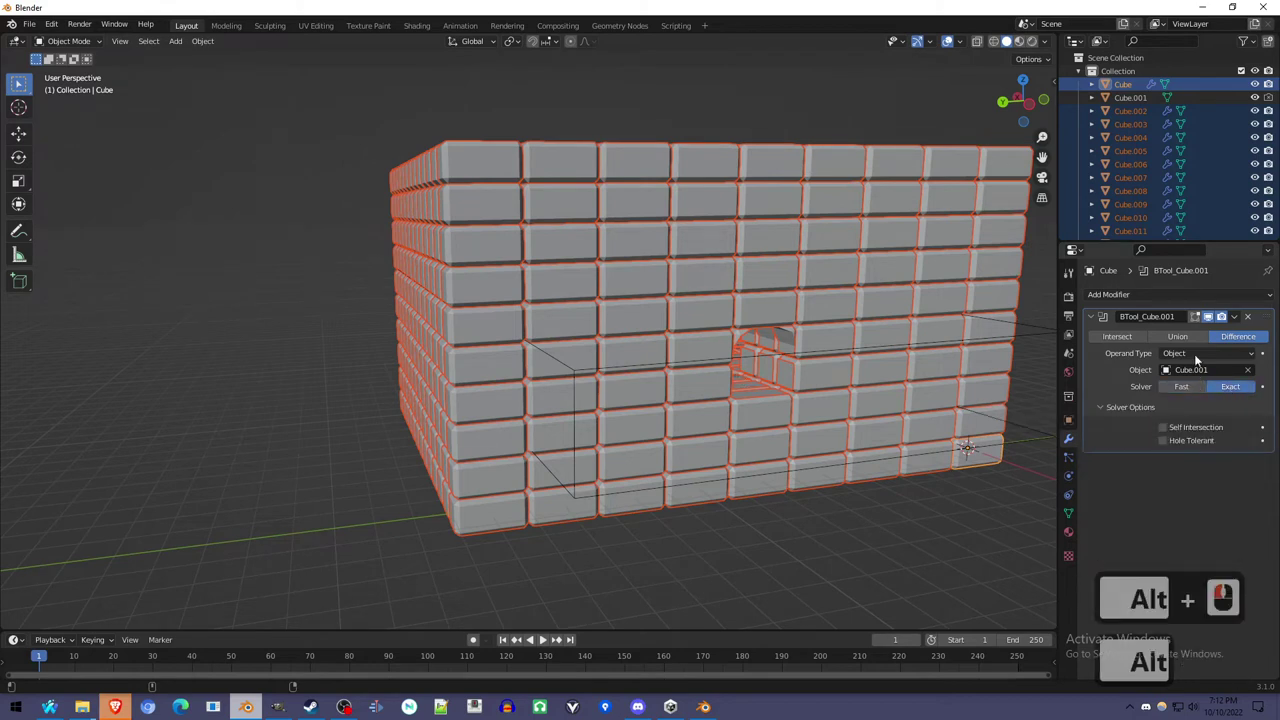
pyautogui.keyDown('alt'); pyautogui.click(1194, 389); pyautogui.keyUp('alt')
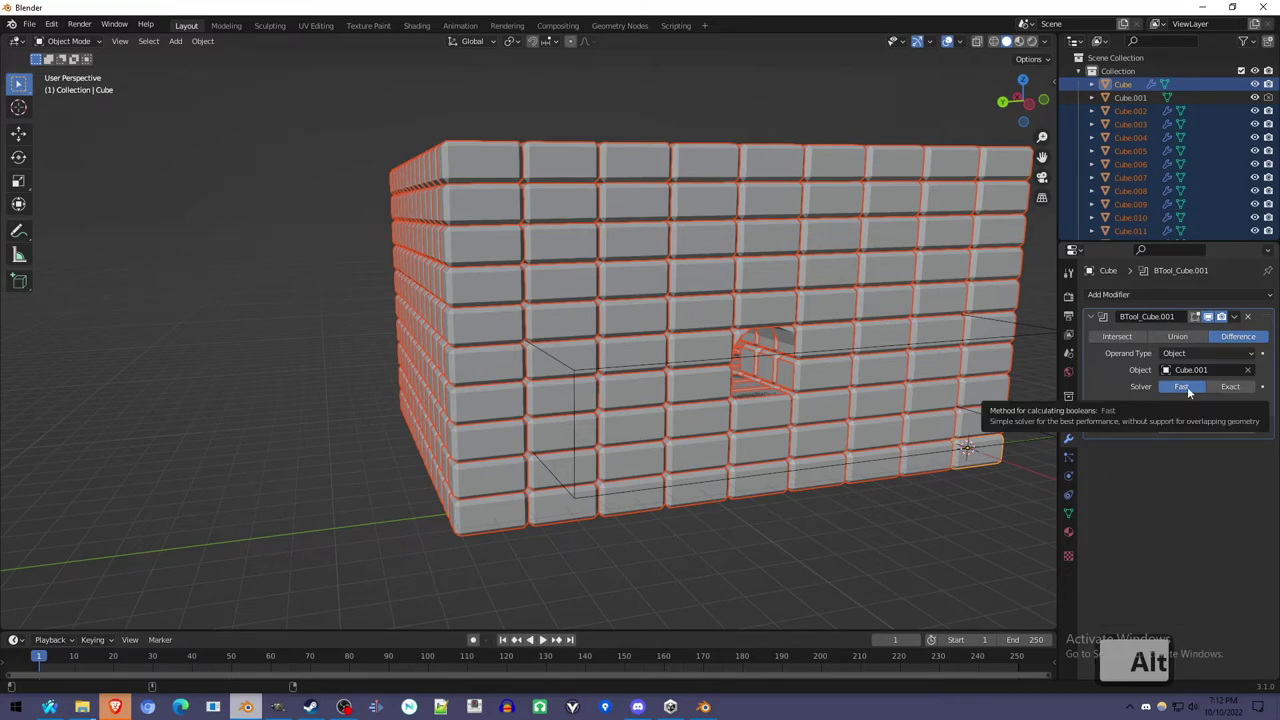
# Scale up the whole mesh of the tunnel cutter by about 1.9 in Edit Mode and return to Object Mode
pyautogui.click(1010, 445)
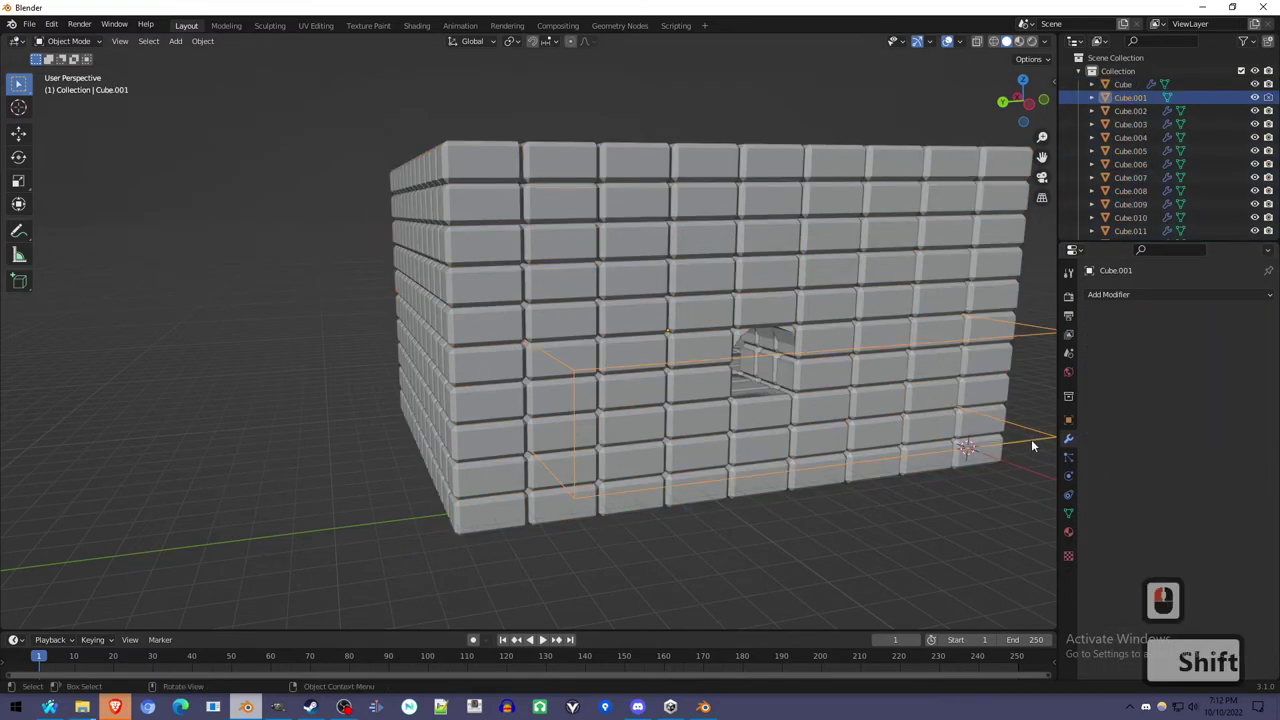
pyautogui.keyDown('shift'); pyautogui.moveTo(1031, 439); pyautogui.dragTo(337, 237, button='middle'); pyautogui.keyUp('shift')
pyautogui.press('Tab')
pyautogui.scroll(2, 816, 458)
pyautogui.press('a')
pyautogui.press('s')
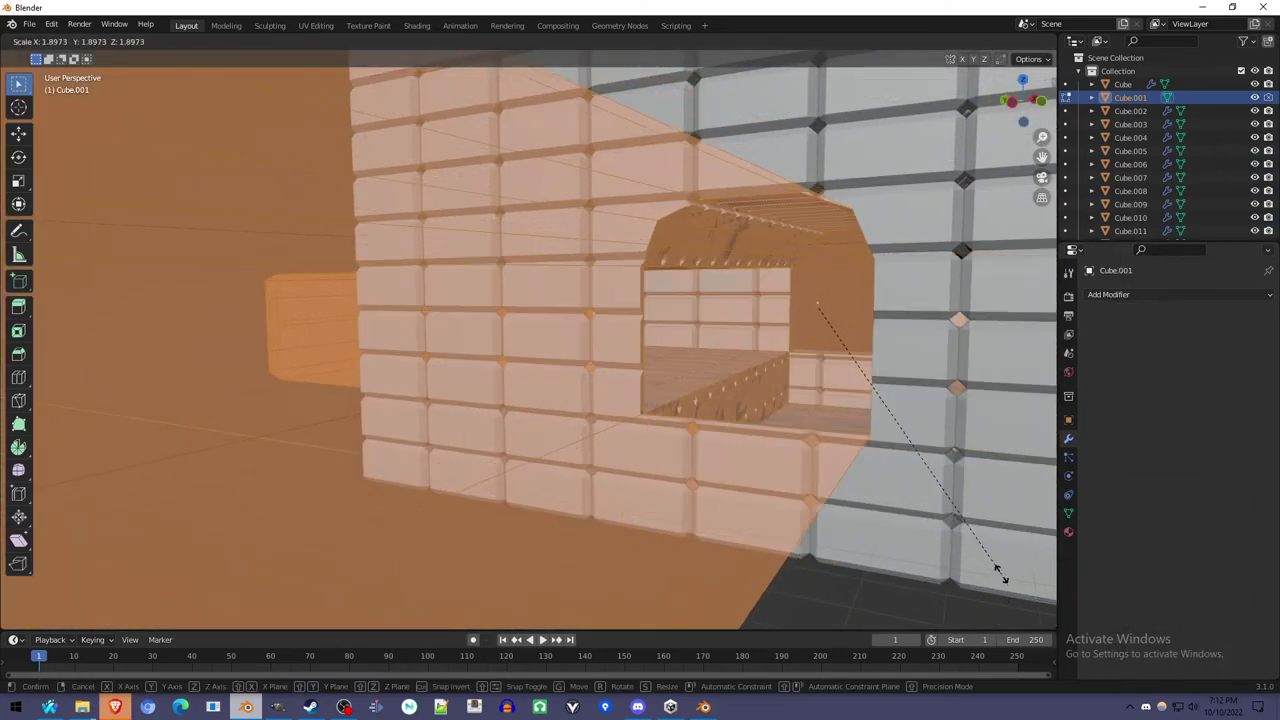
pyautogui.click(995, 568)
pyautogui.press('Tab')
pyautogui.moveTo(875, 487); pyautogui.dragTo(515, 230, button='middle')
pyautogui.moveTo(570, 268); pyautogui.dragTo(744, 432, button='middle')
# Select all objects and convert them to meshes so the Boolean cuts are baked into the blocks
pyautogui.press('a')
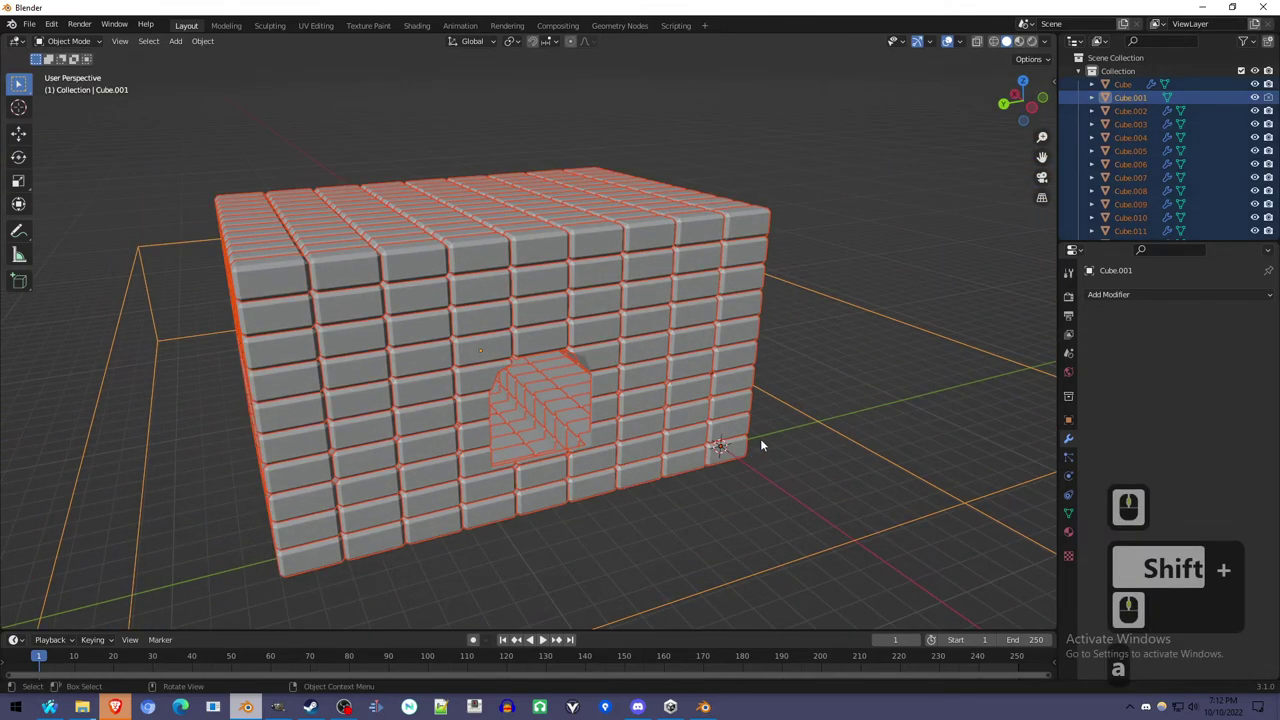
pyautogui.scroll(2, 768, 419)
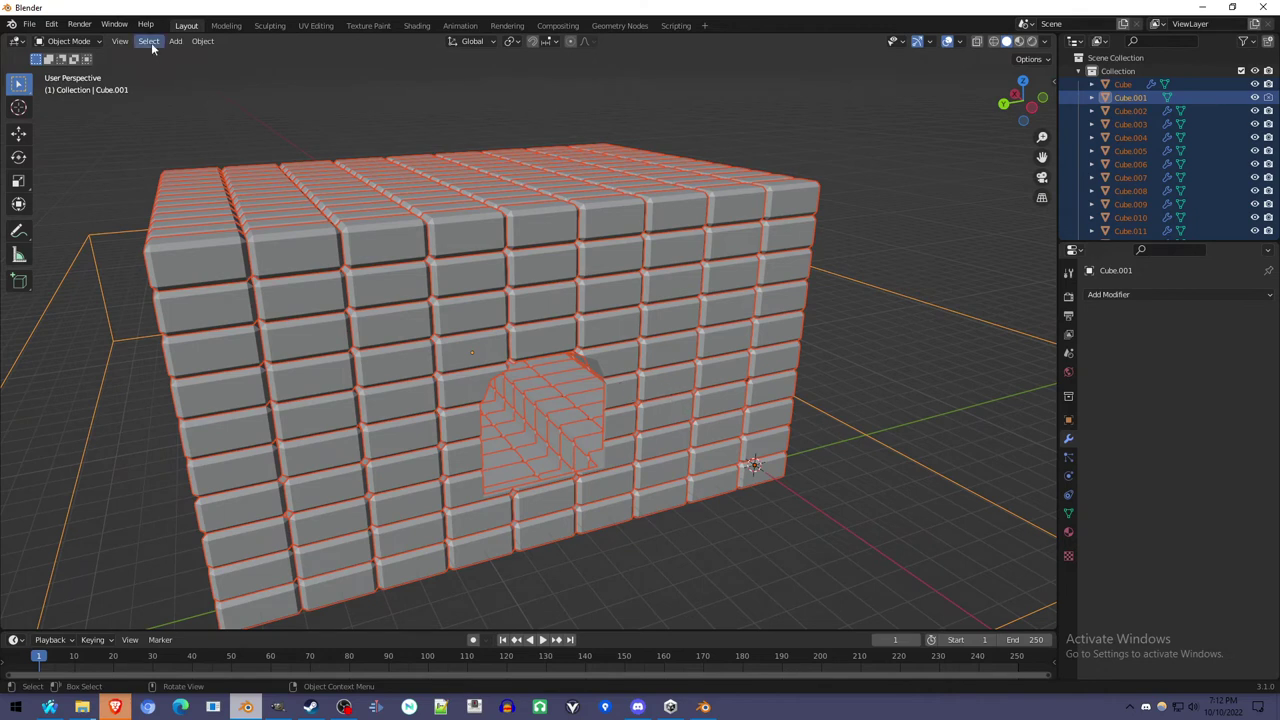
pyautogui.rightClick(413, 336)
pyautogui.moveTo(423, 396)
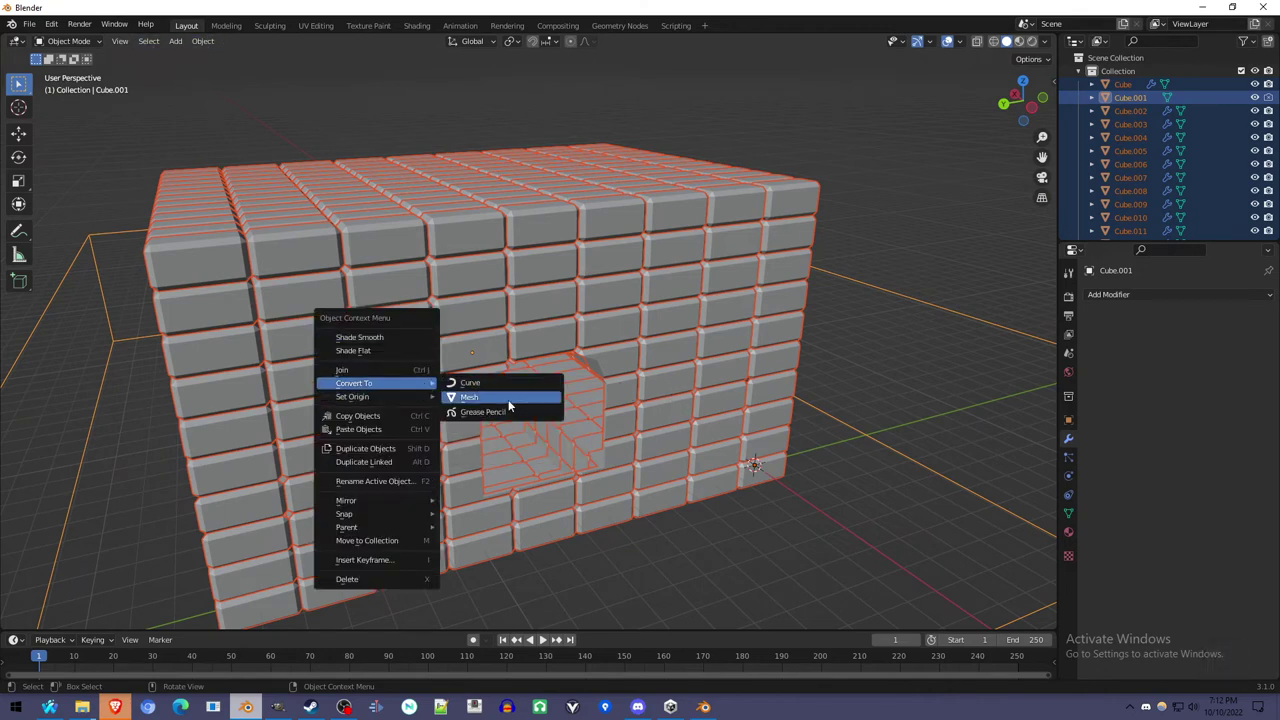
pyautogui.click(511, 400)
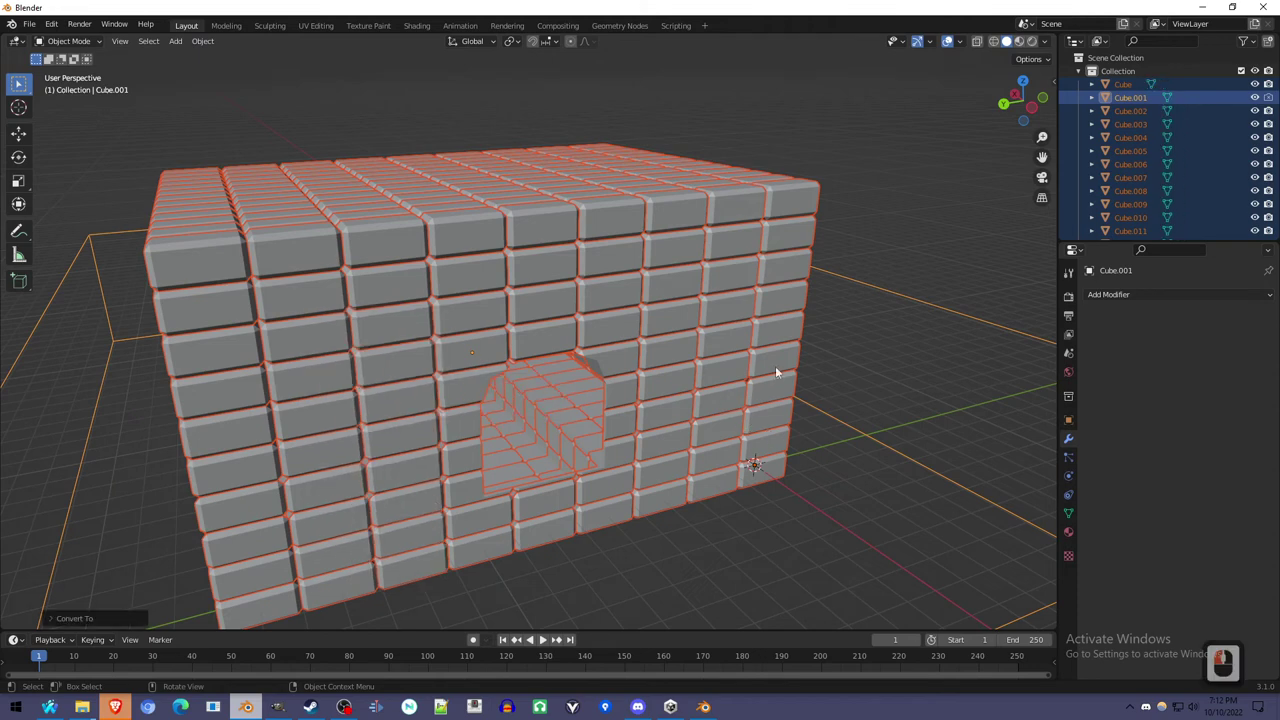
# Try to join all objects, including the tunnel cutter, into one object with a block as the active one
pyautogui.click(794, 334)
pyautogui.scroll(-2, 843, 430)
pyautogui.press('a')
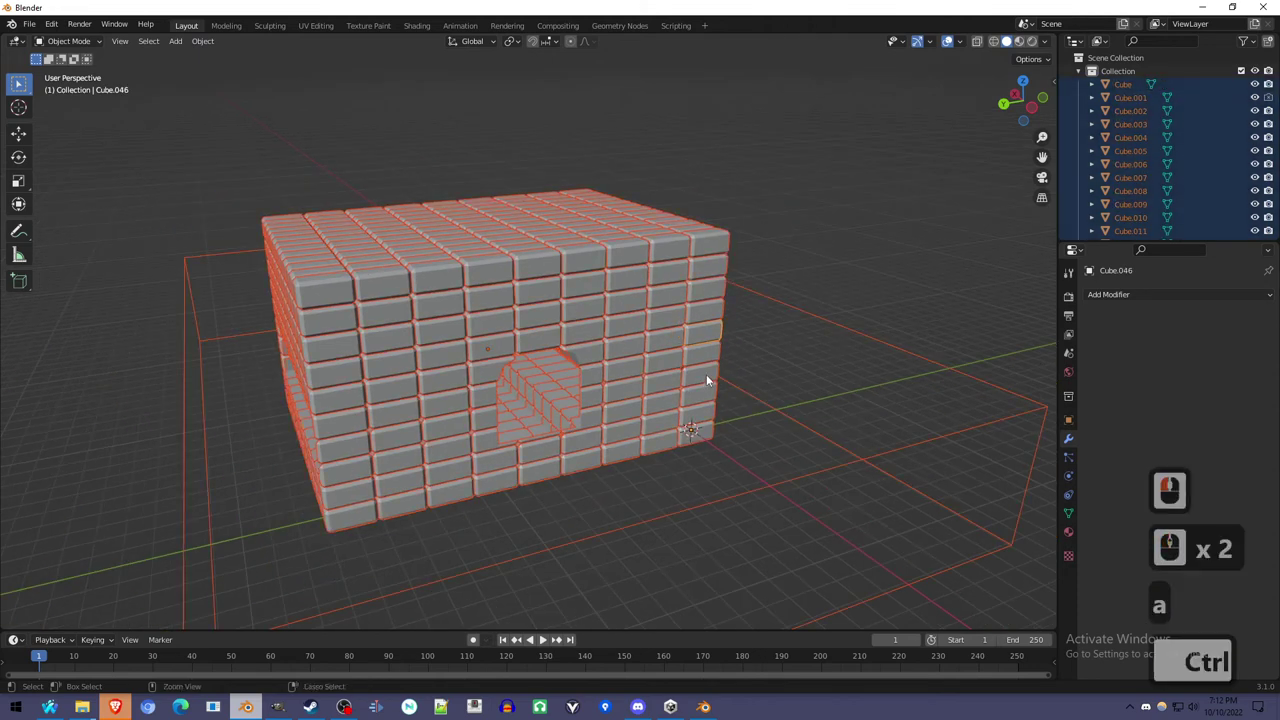
pyautogui.hotkey('ctrl', 'j')
pyautogui.moveTo(683, 437); pyautogui.dragTo(563, 452, button='middle')
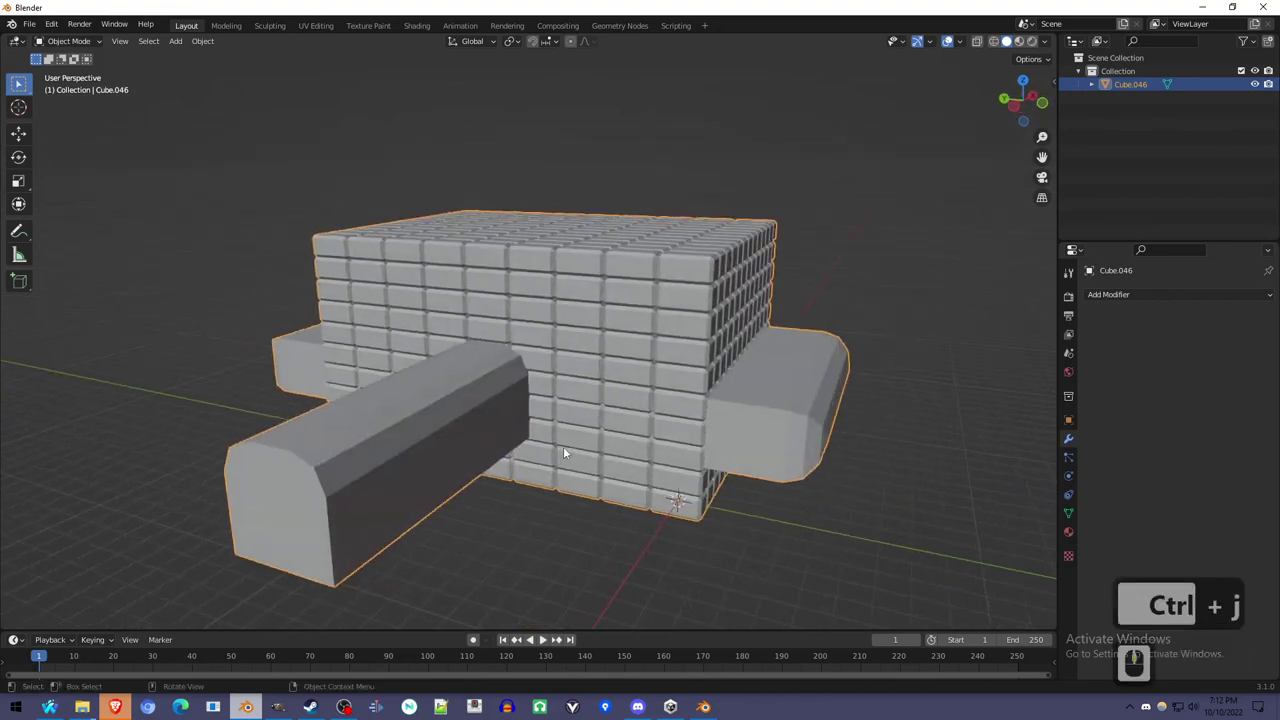
pyautogui.hotkey('ctrl', 'z')
# Delete the tunnel cutter object around the block stack
pyautogui.click(802, 460)
pyautogui.press('x')
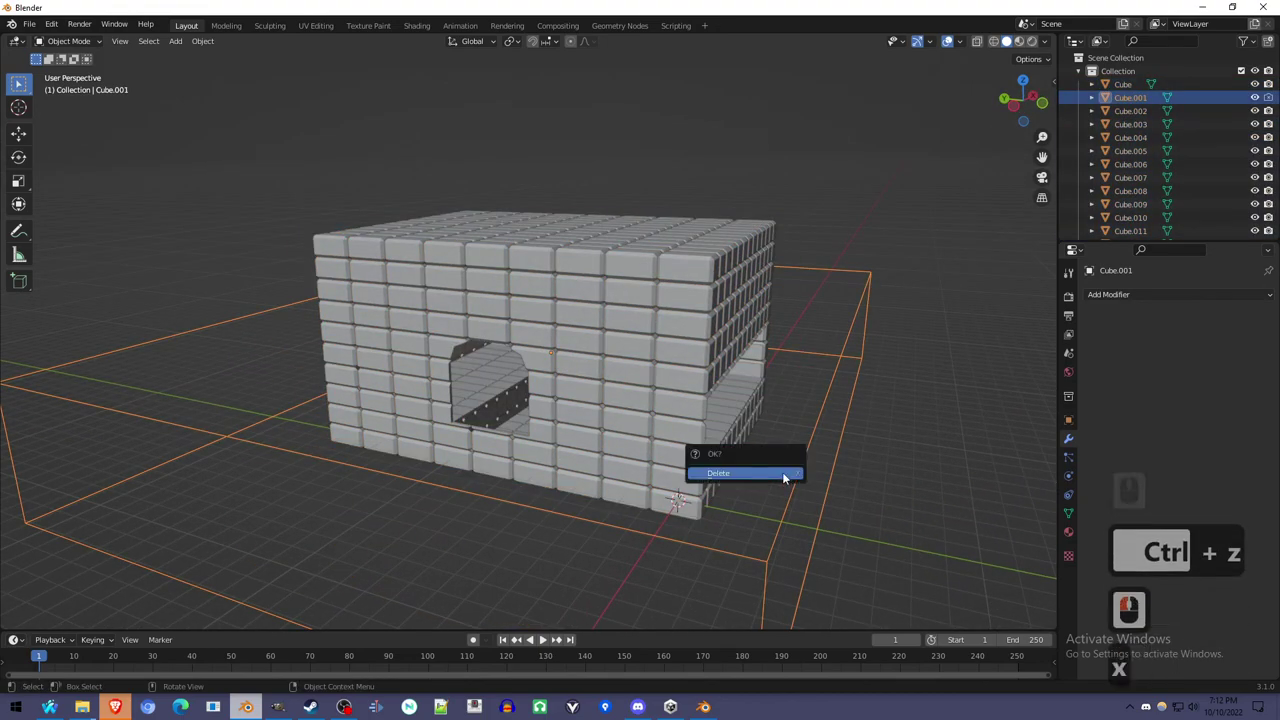
pyautogui.click(782, 472)
pyautogui.scroll(6, 811, 472)
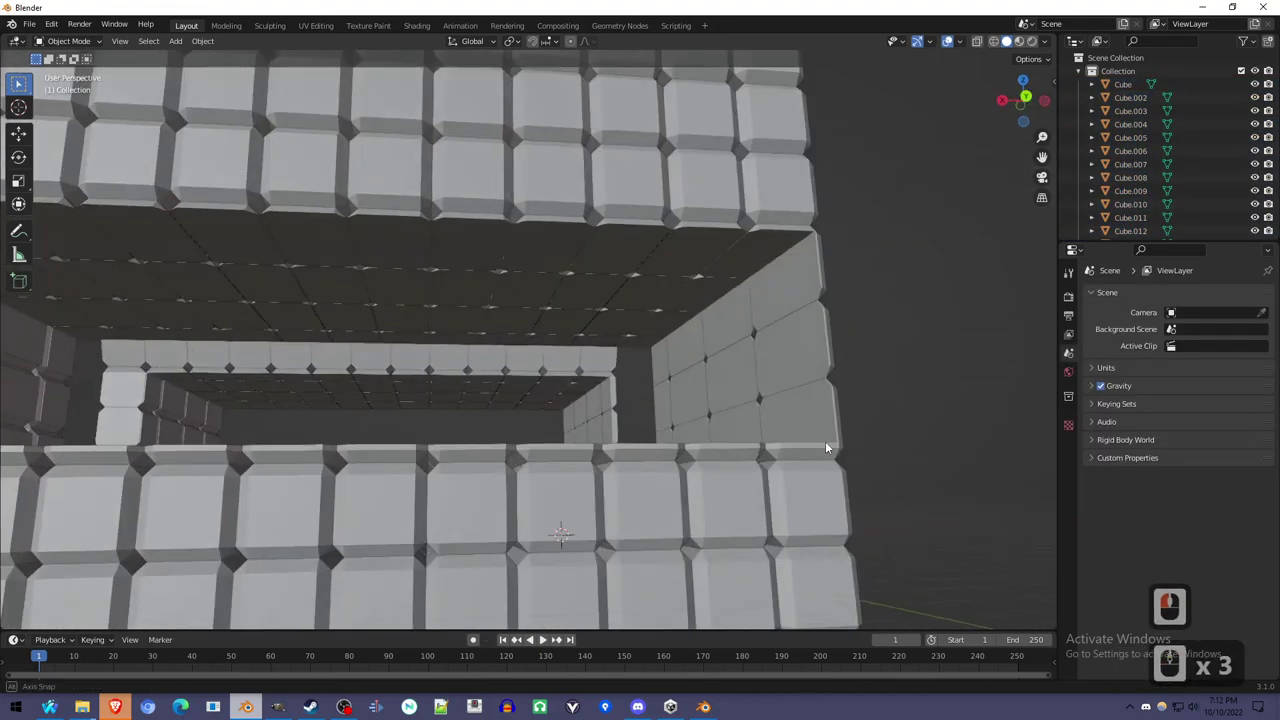